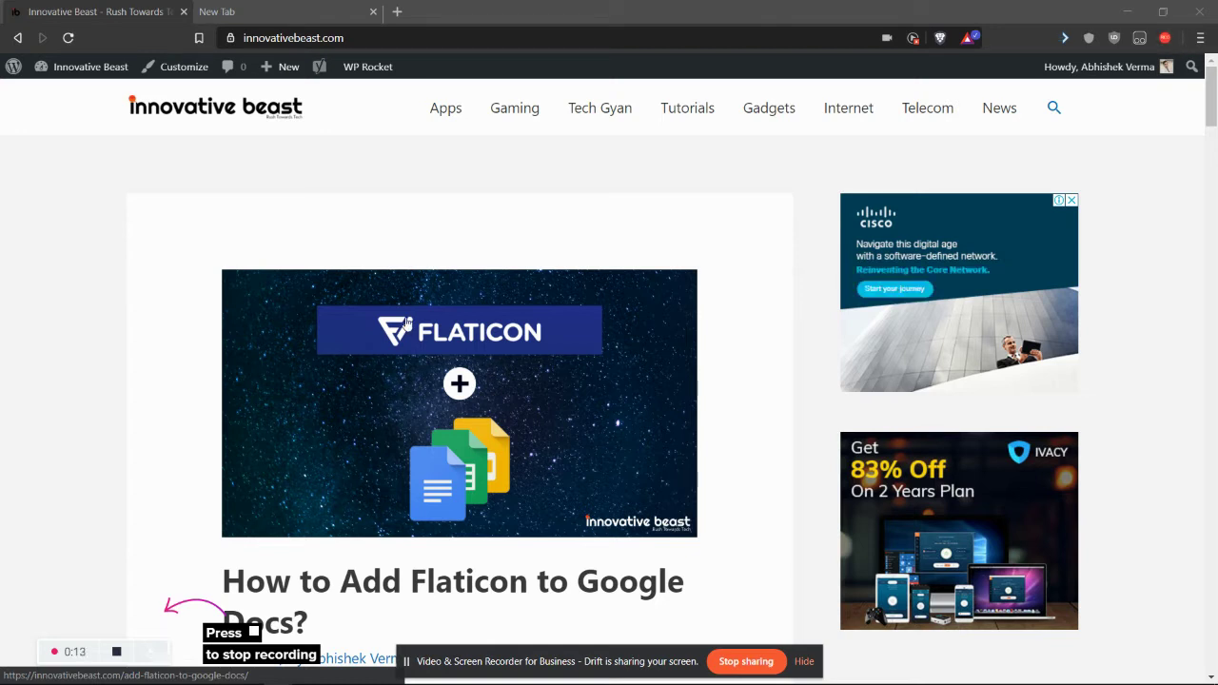
# - Switch to the blank new tab in Brave, leaving the Innovative Beast article
pyautogui.click(309, 19)
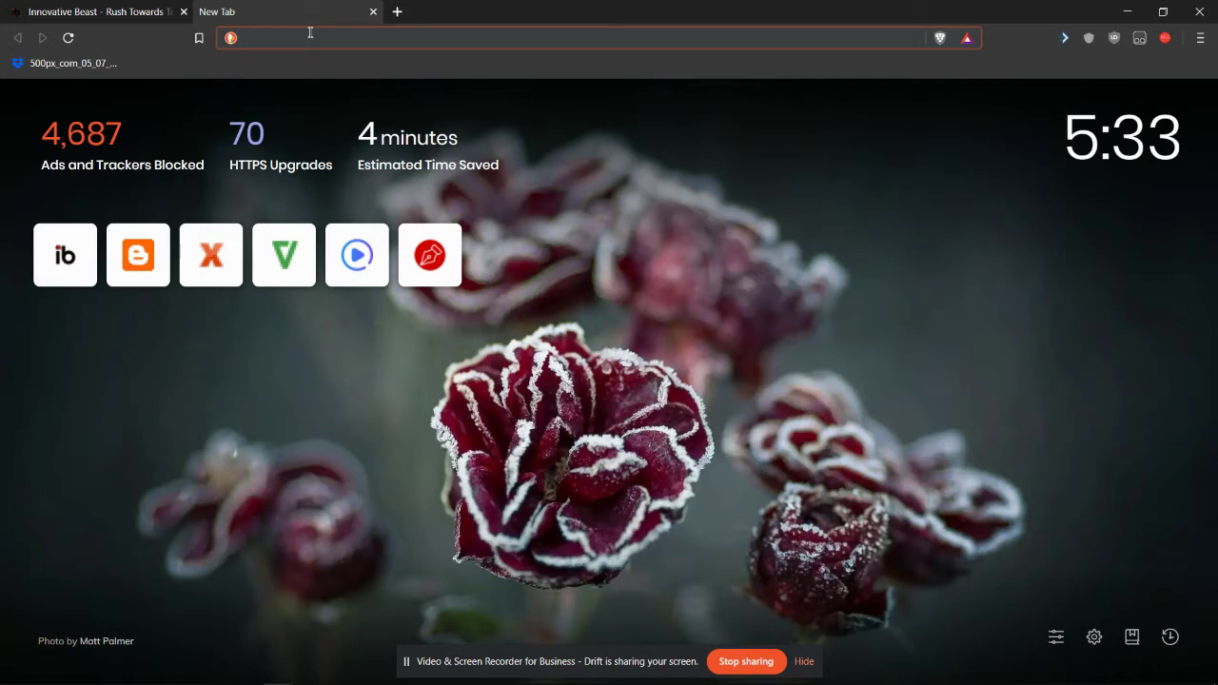
# - Load the projectdaemon WordPress site, open mega.nz in a second tab, then return to projectdaemon
pyautogui.write('projectdaemon.000webhostapp.com')
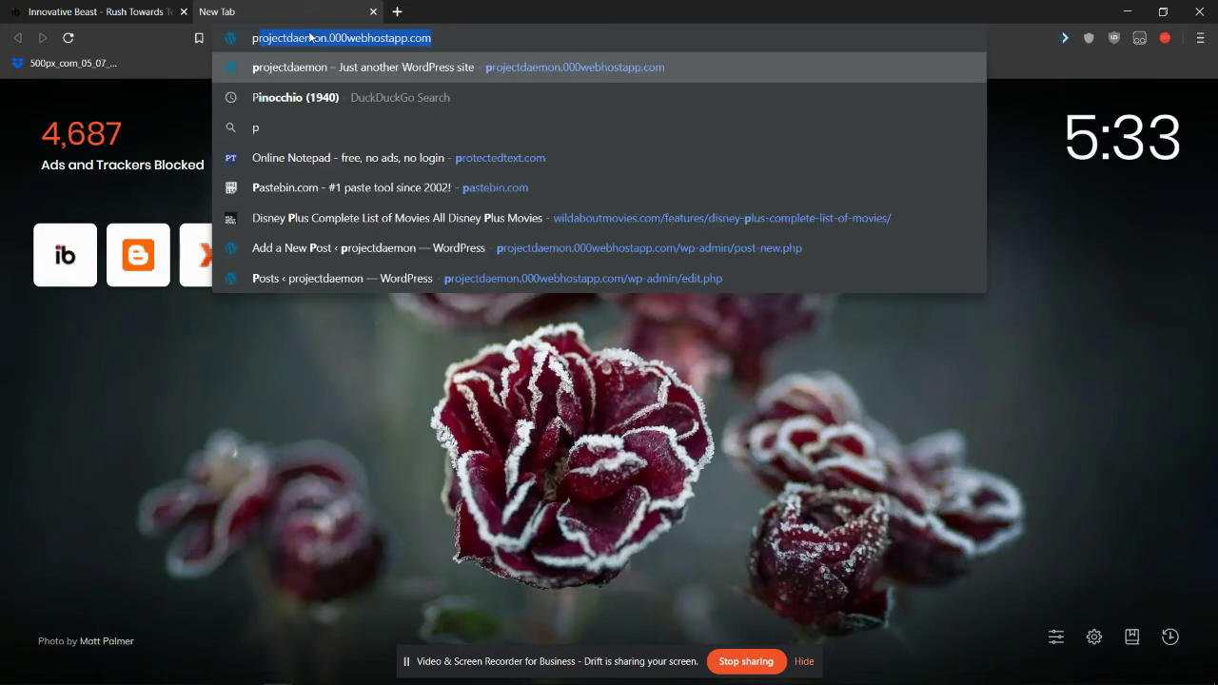
pyautogui.press('Return')
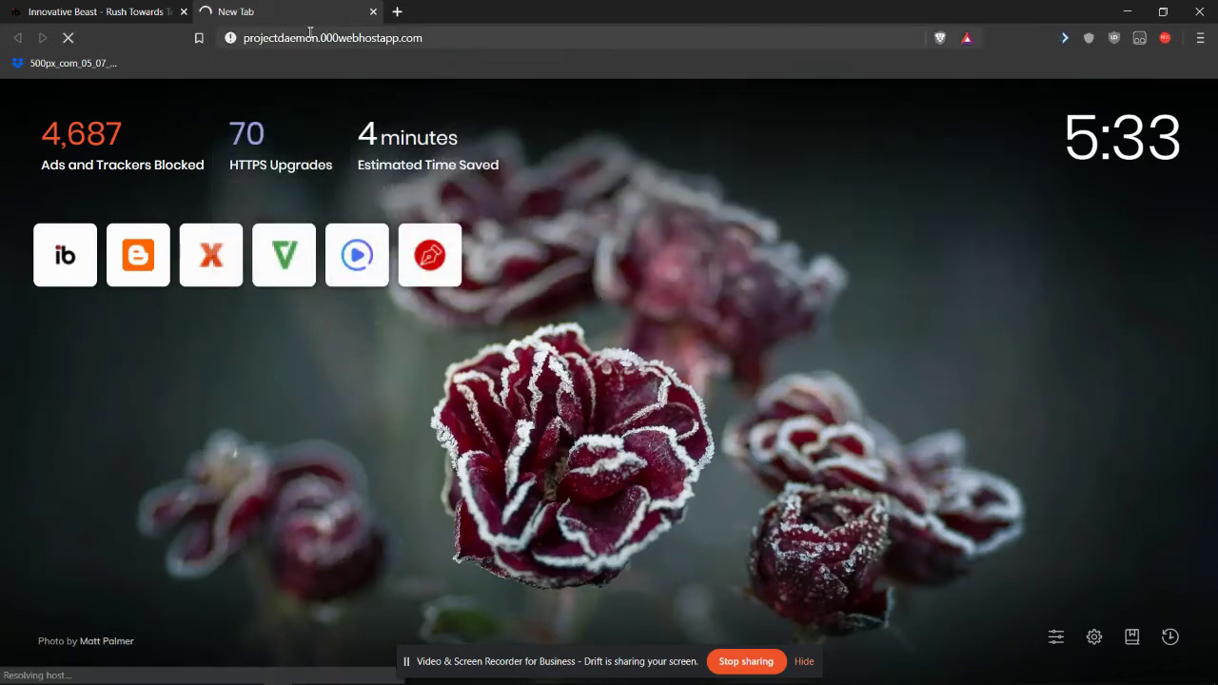
pyautogui.click(397, 12)
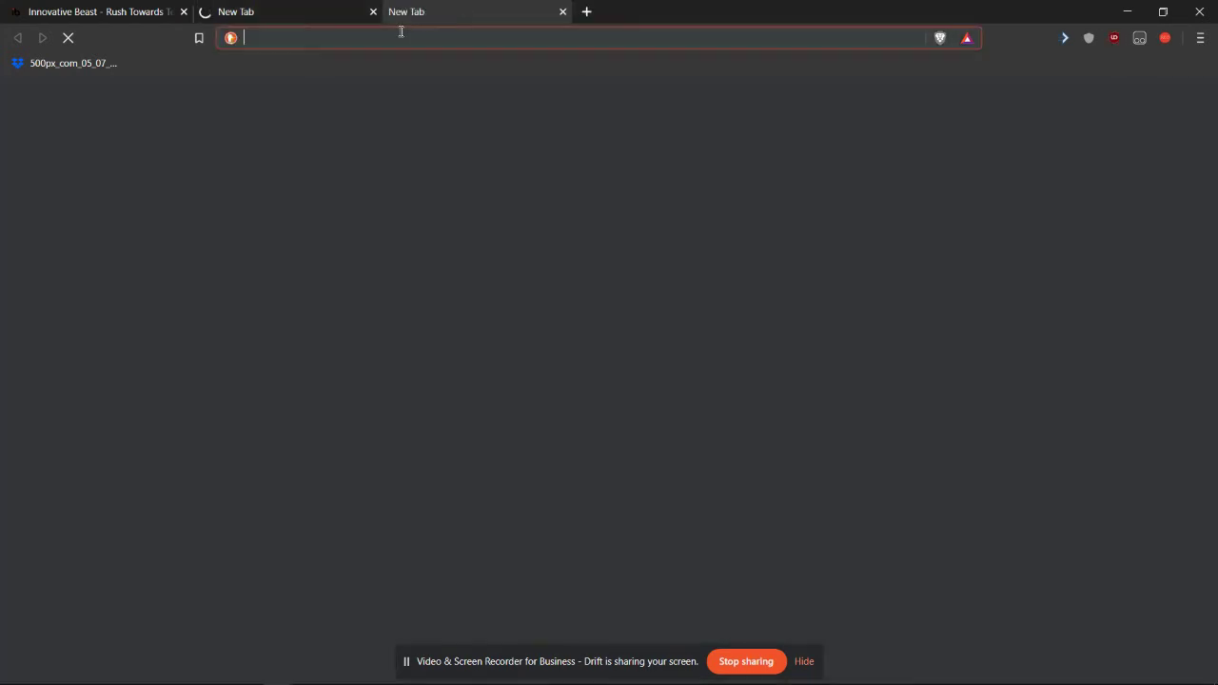
pyautogui.write('mega')
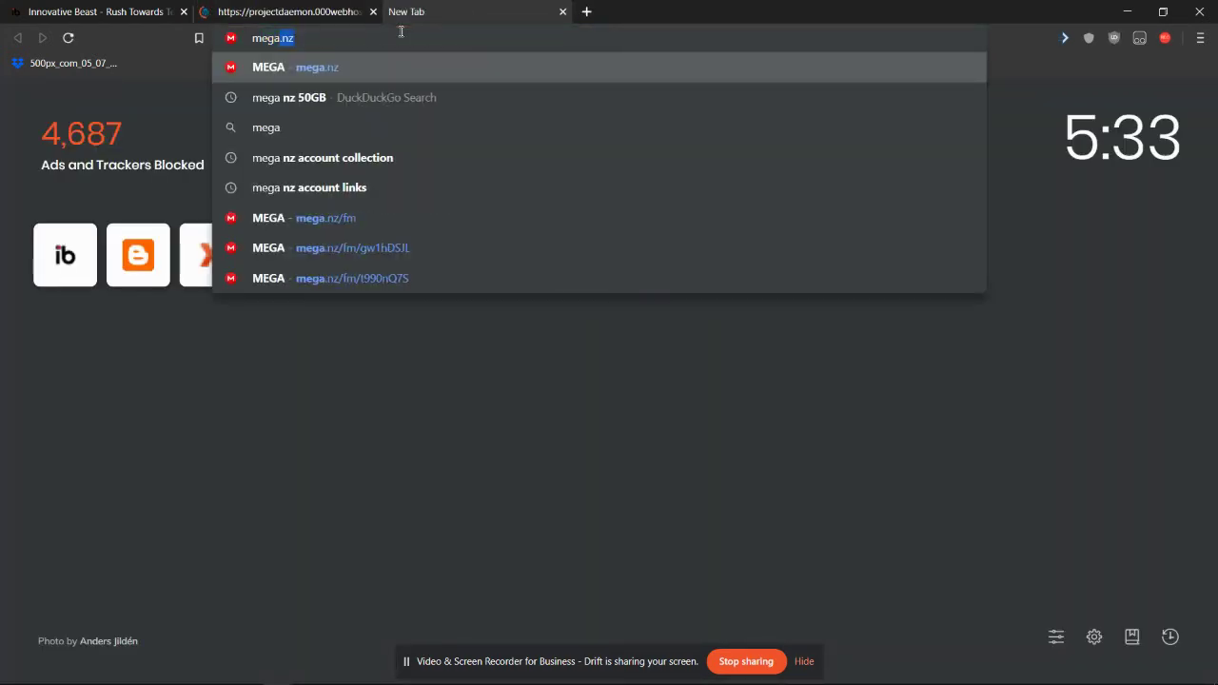
pyautogui.press('Return')
pyautogui.click(325, 8)
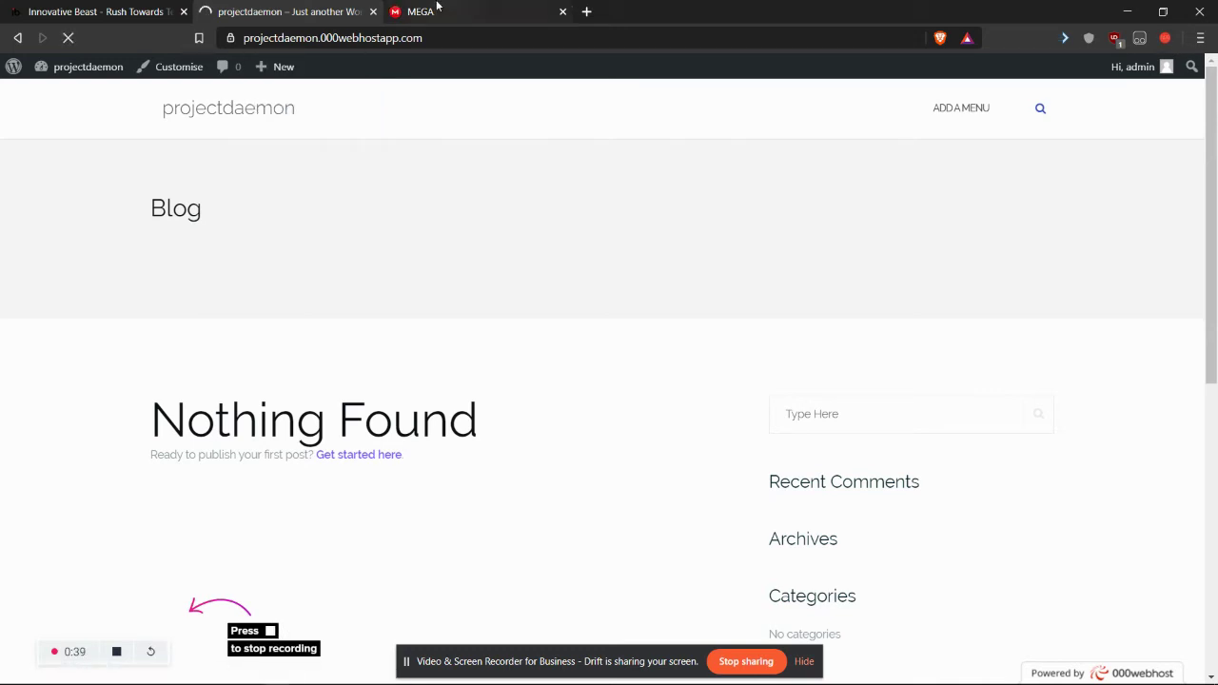
# - Give the new WordPress post the title 'Random title'
pyautogui.hotkey('ctrl', 'Tab')
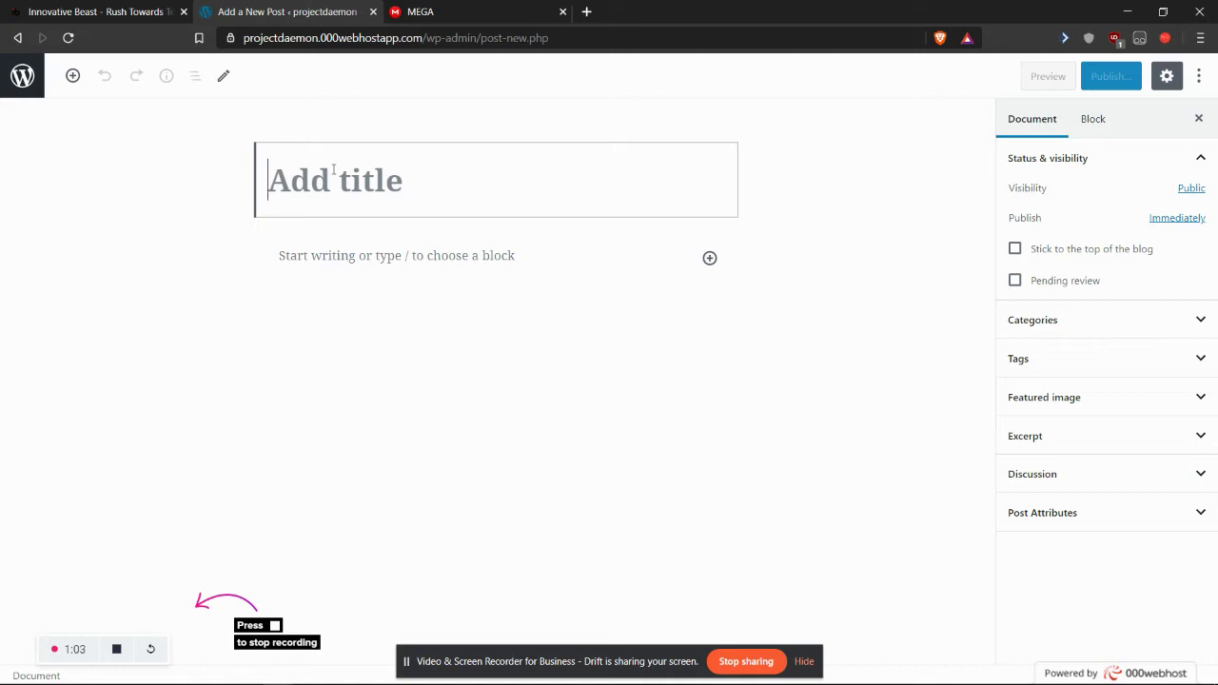
pyautogui.write('Random ')
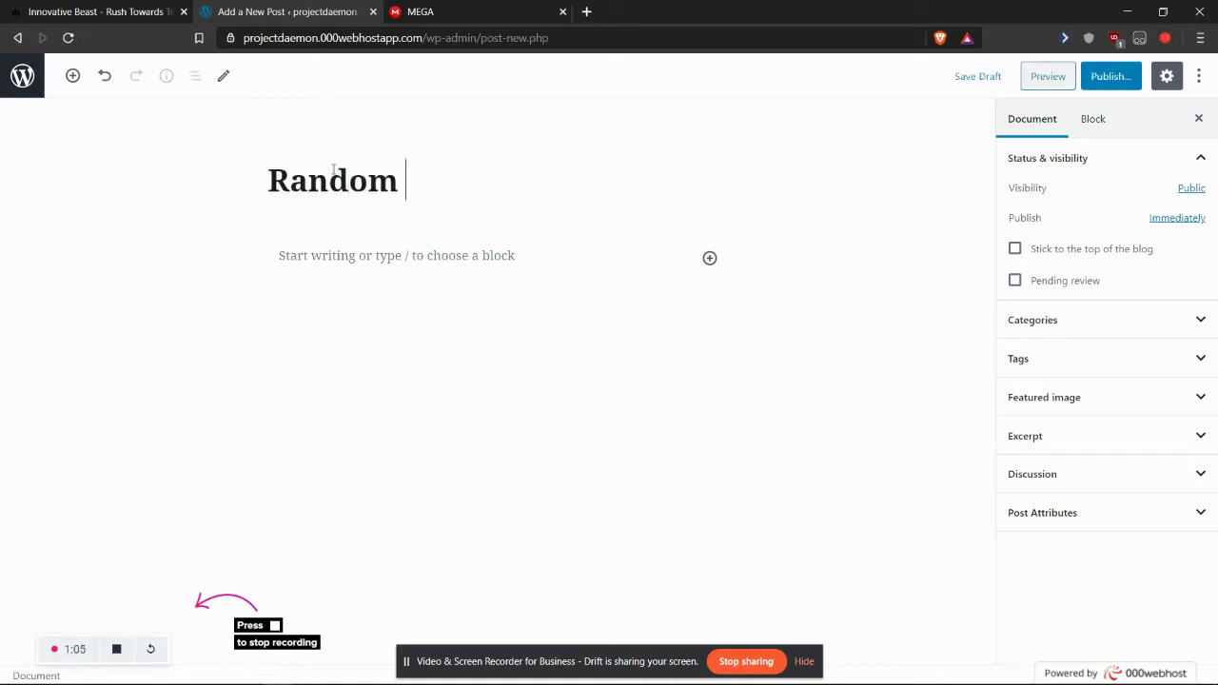
pyautogui.write('title')
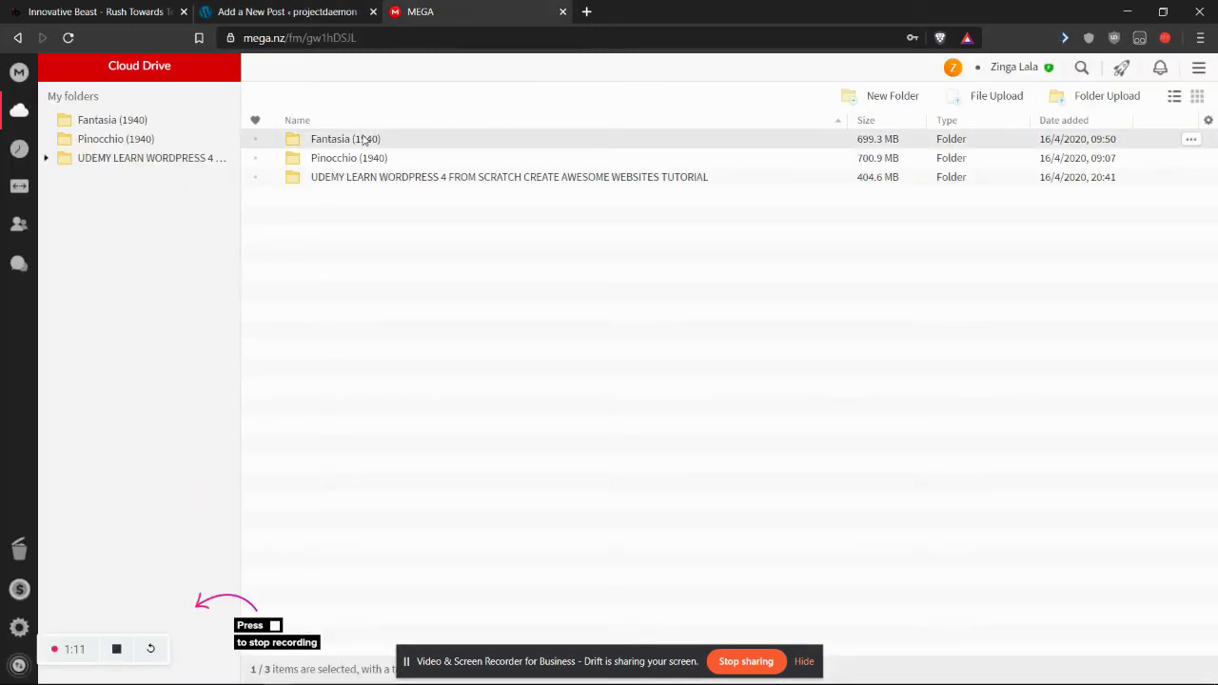
# - In the Fantasia (1940) folder, copy the Fantasia.1940.720p.BrRip.x264.YIFY.mp4 iframe embed code
pyautogui.doubleClick(348, 140)
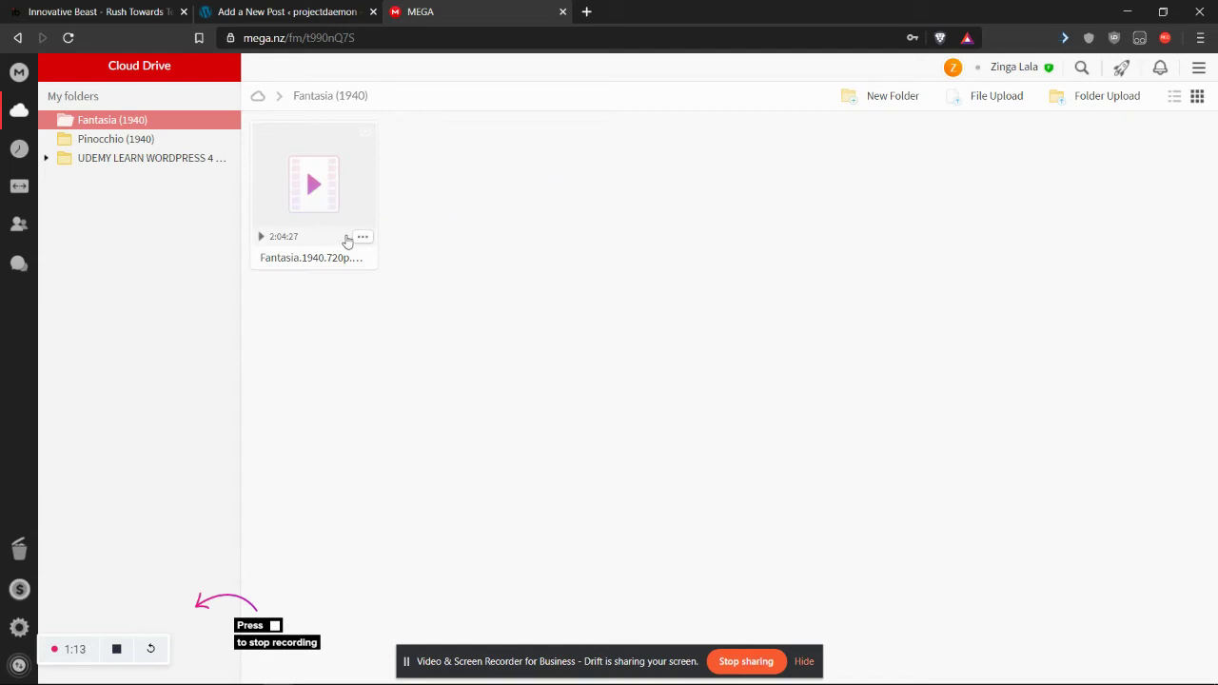
pyautogui.click(362, 238)
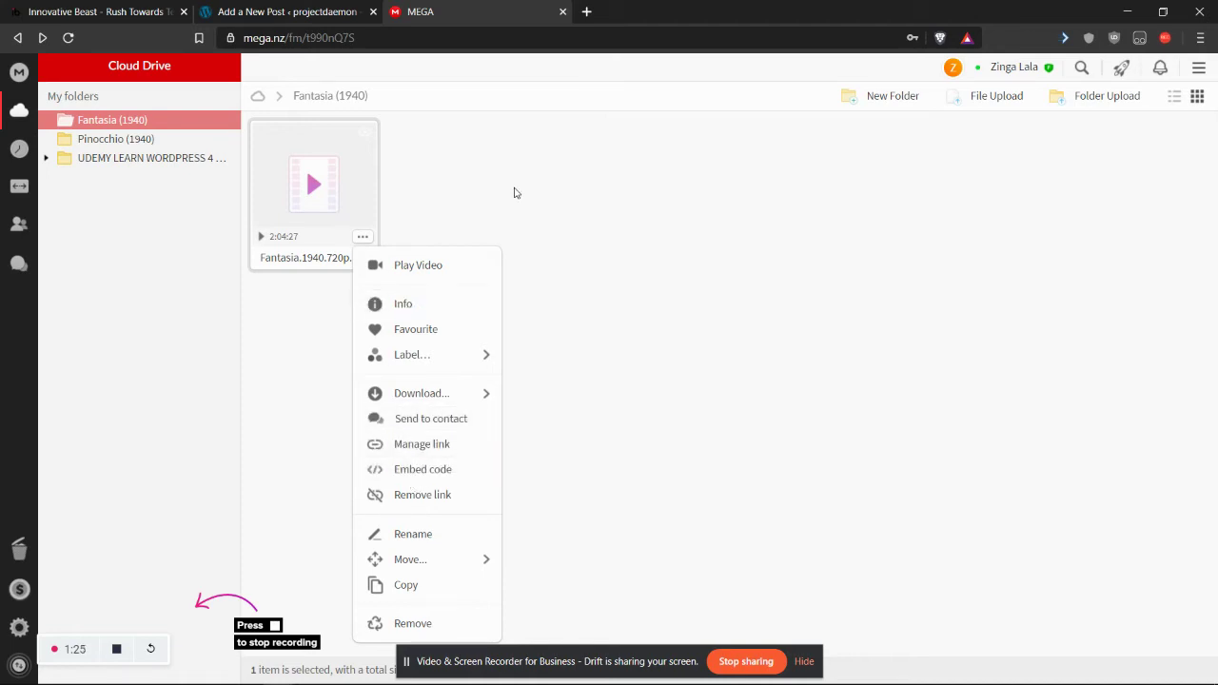
pyautogui.click(514, 191)
pyautogui.click(368, 247)
pyautogui.click(424, 477)
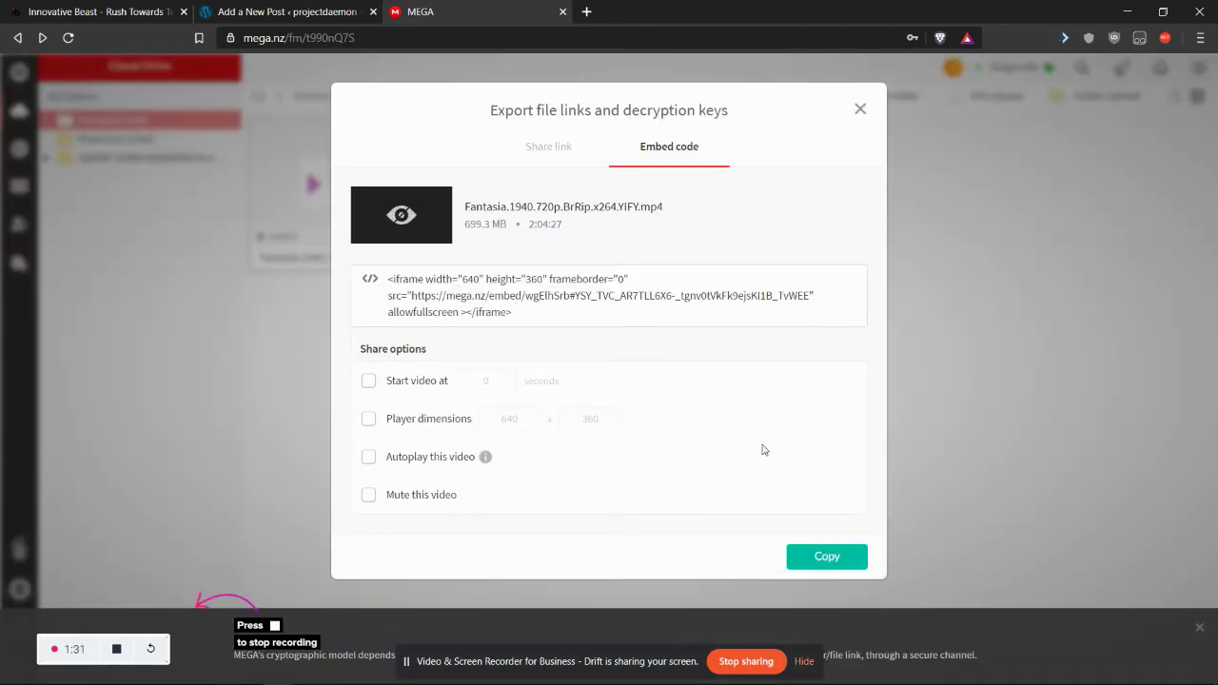
pyautogui.click(829, 558)
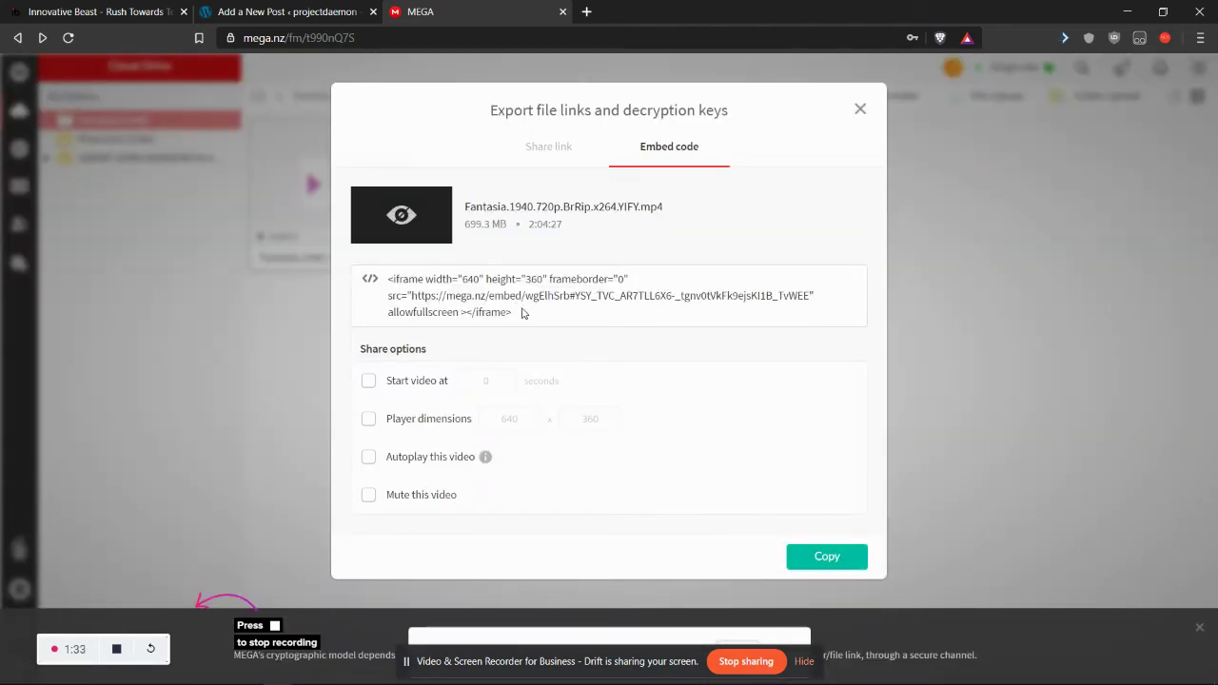
pyautogui.moveTo(522, 312); pyautogui.dragTo(373, 270)
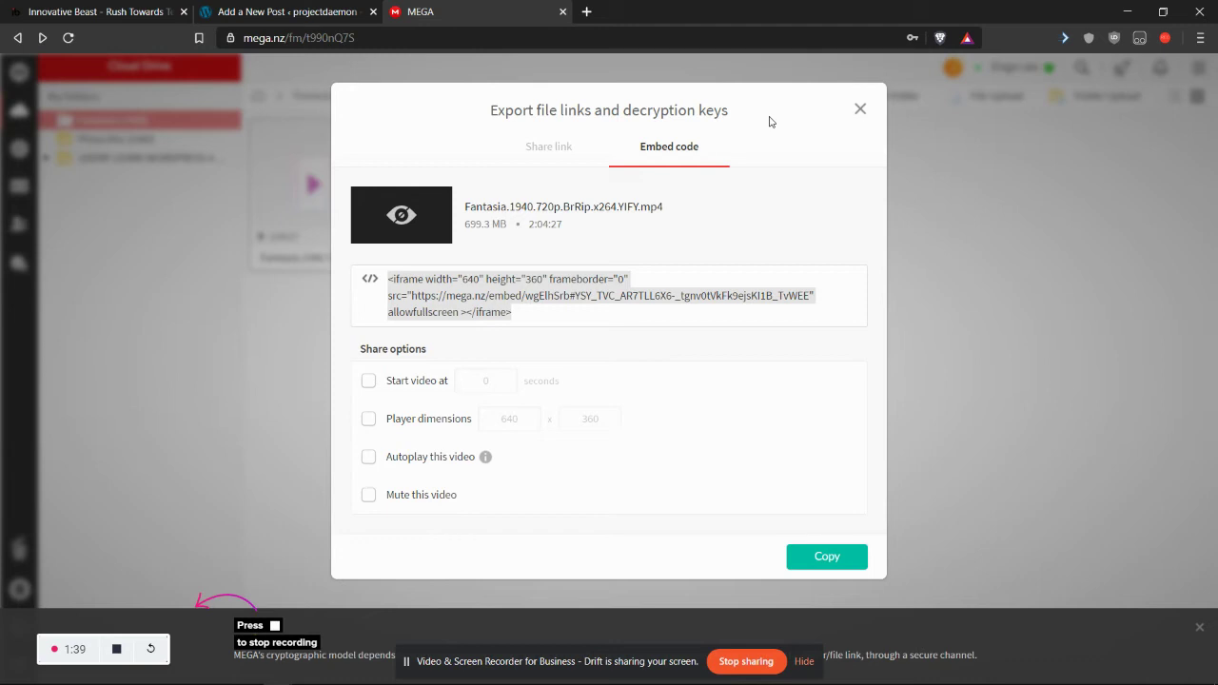
# - Add a Custom HTML block to the post containing the pasted MEGA iframe code
pyautogui.click(343, 9)
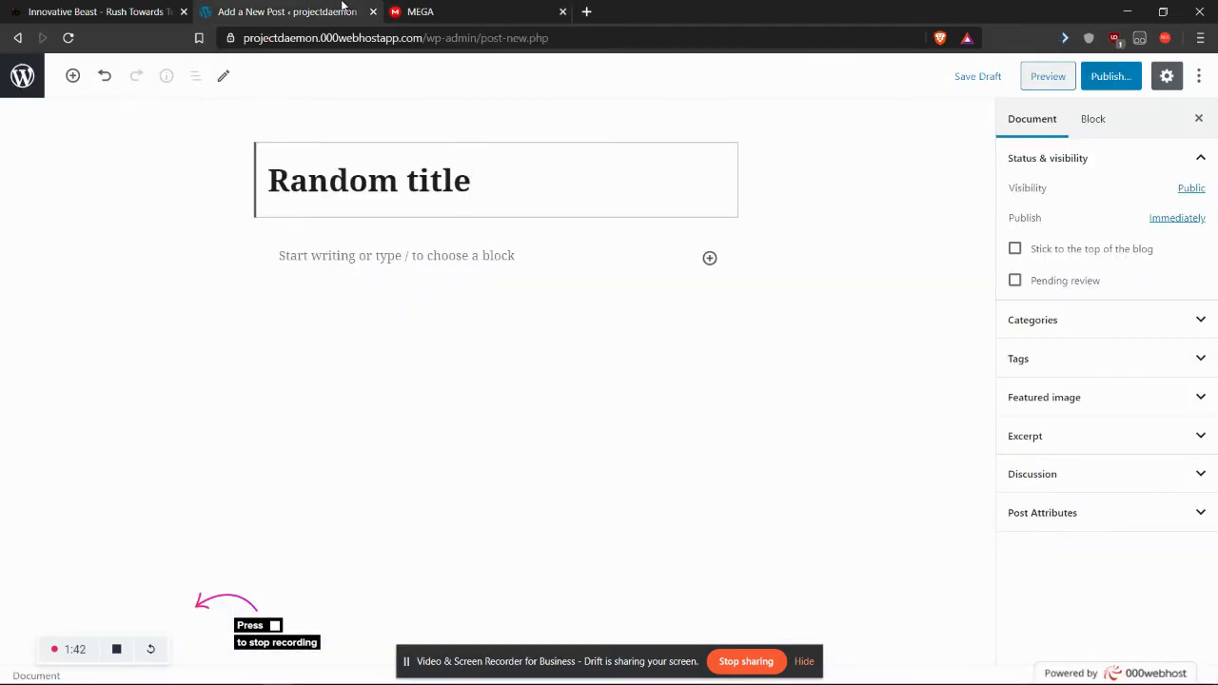
pyautogui.click(419, 9)
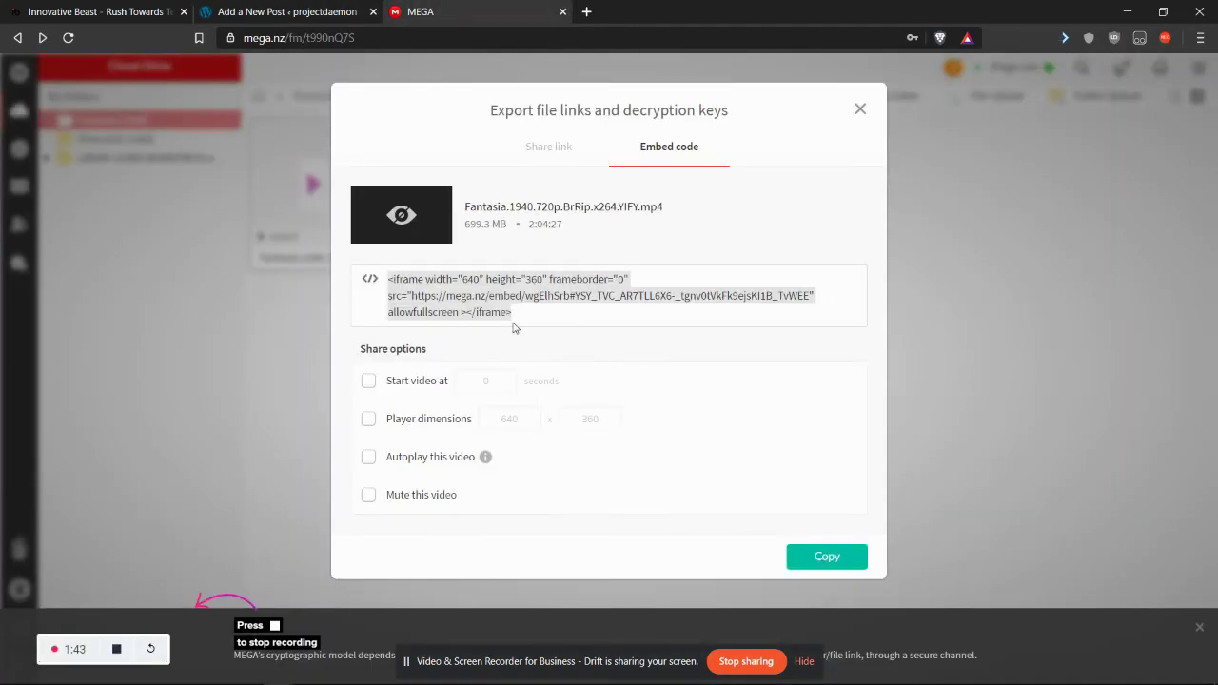
pyautogui.click(277, 5)
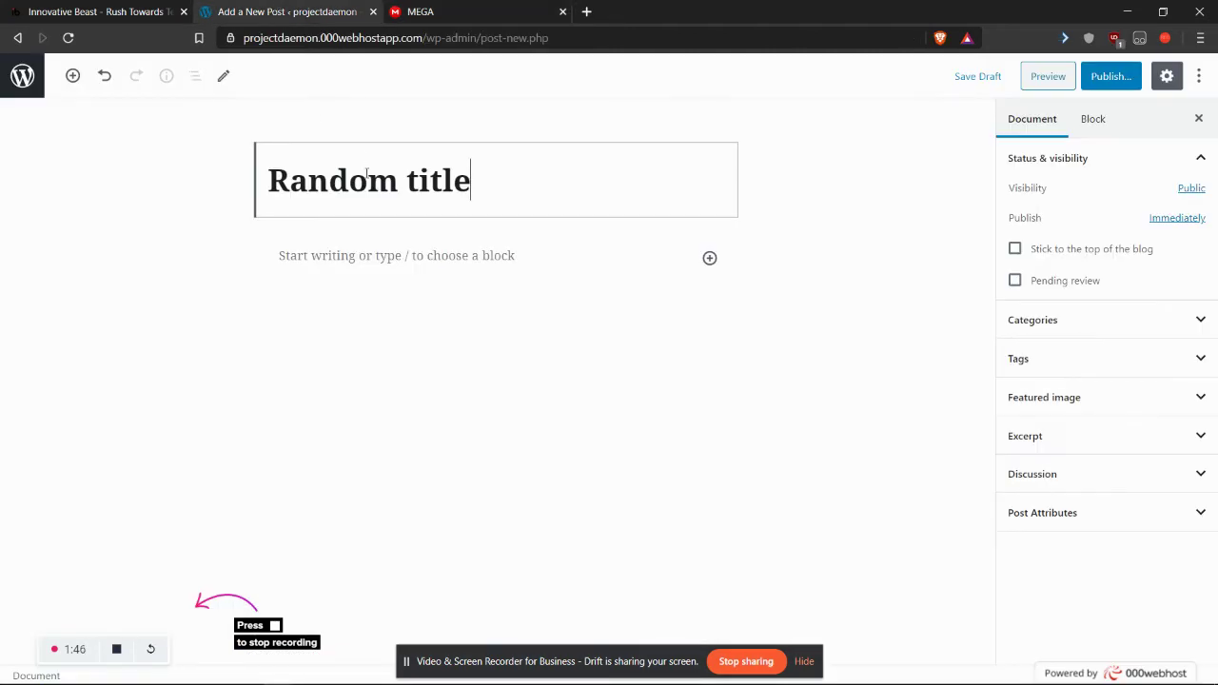
pyautogui.click(710, 259)
pyautogui.click(710, 258)
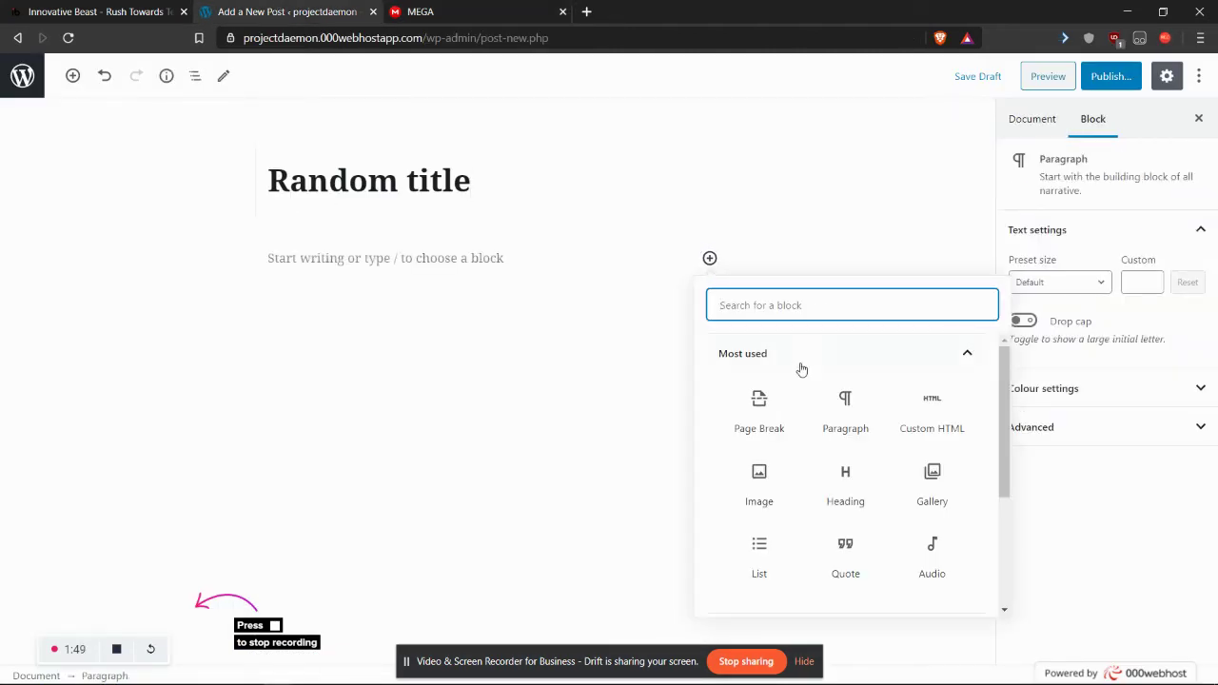
pyautogui.scroll(-3, 922, 416)
pyautogui.scroll(-2, 921, 416)
pyautogui.click(740, 468)
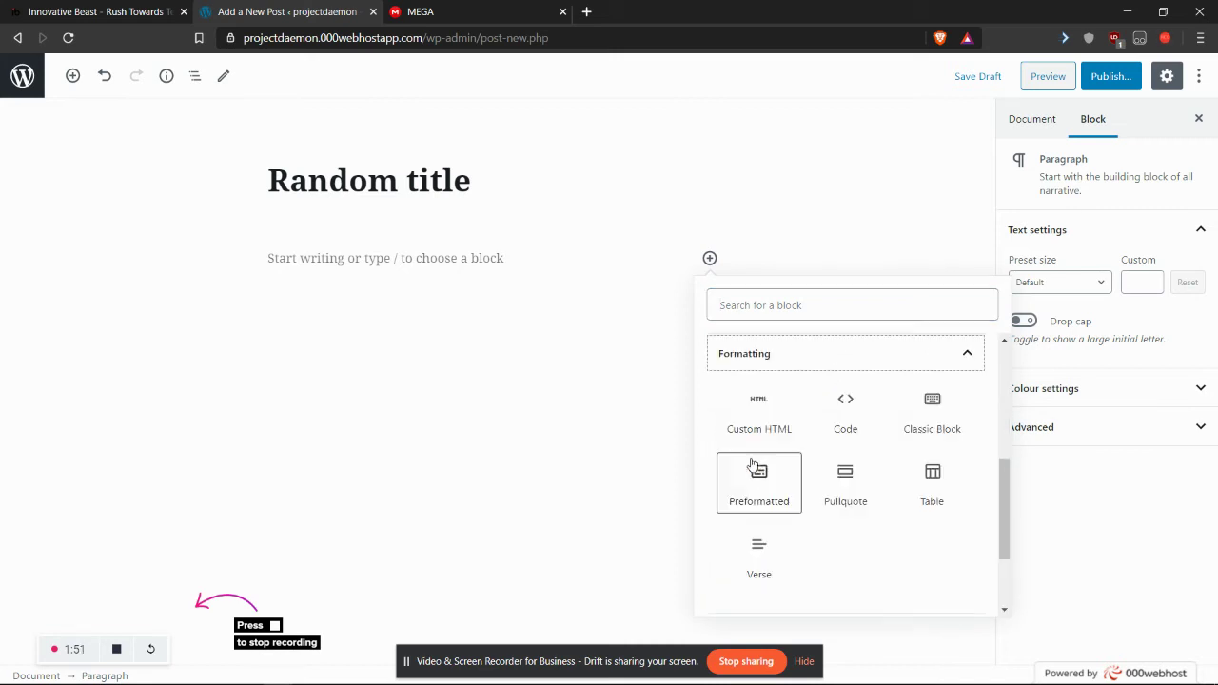
pyautogui.click(747, 420)
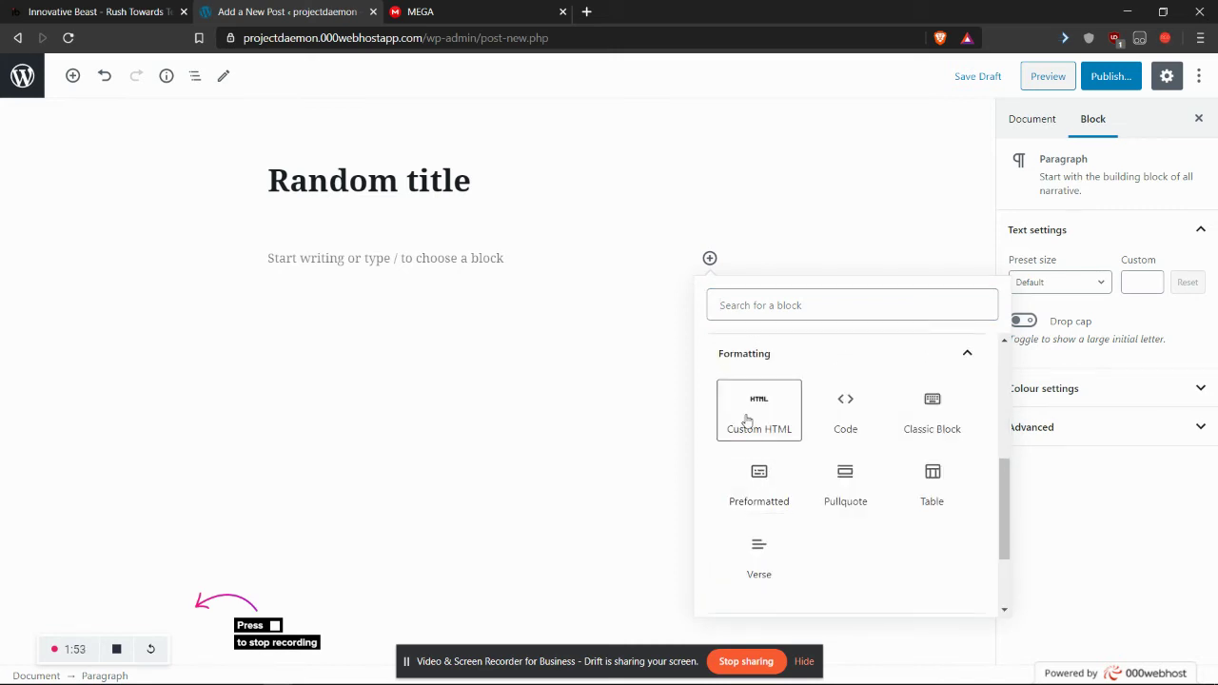
pyautogui.click(748, 420)
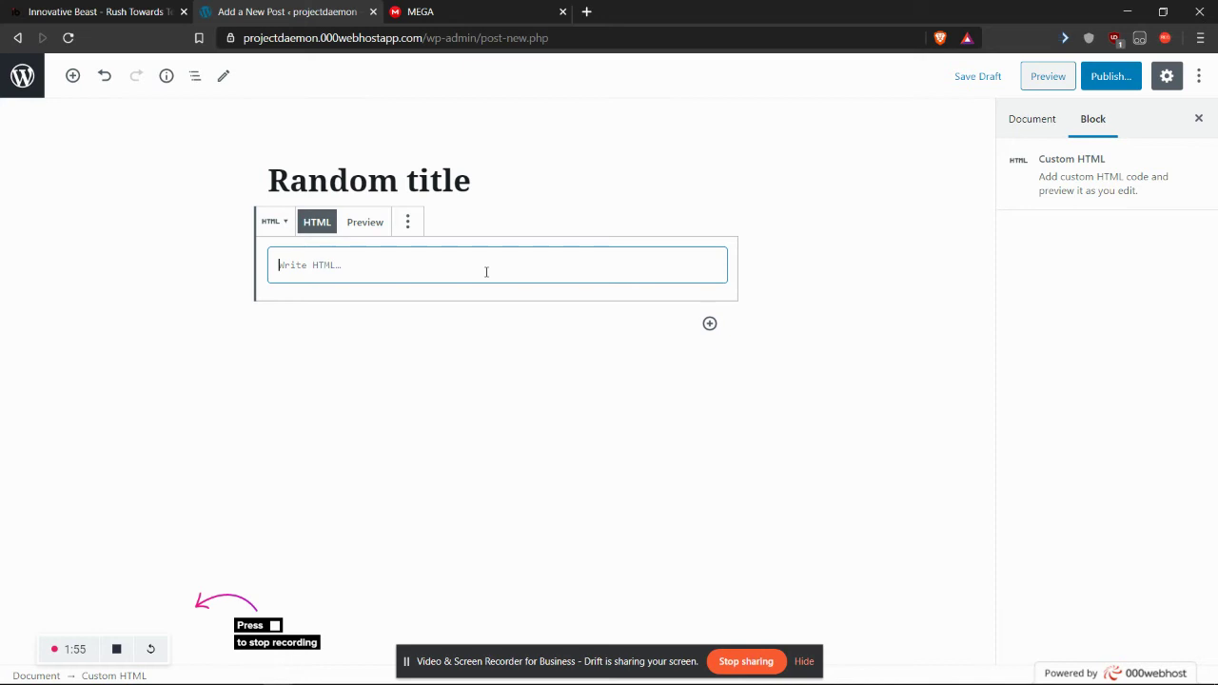
pyautogui.hotkey('ctrl', 'v')
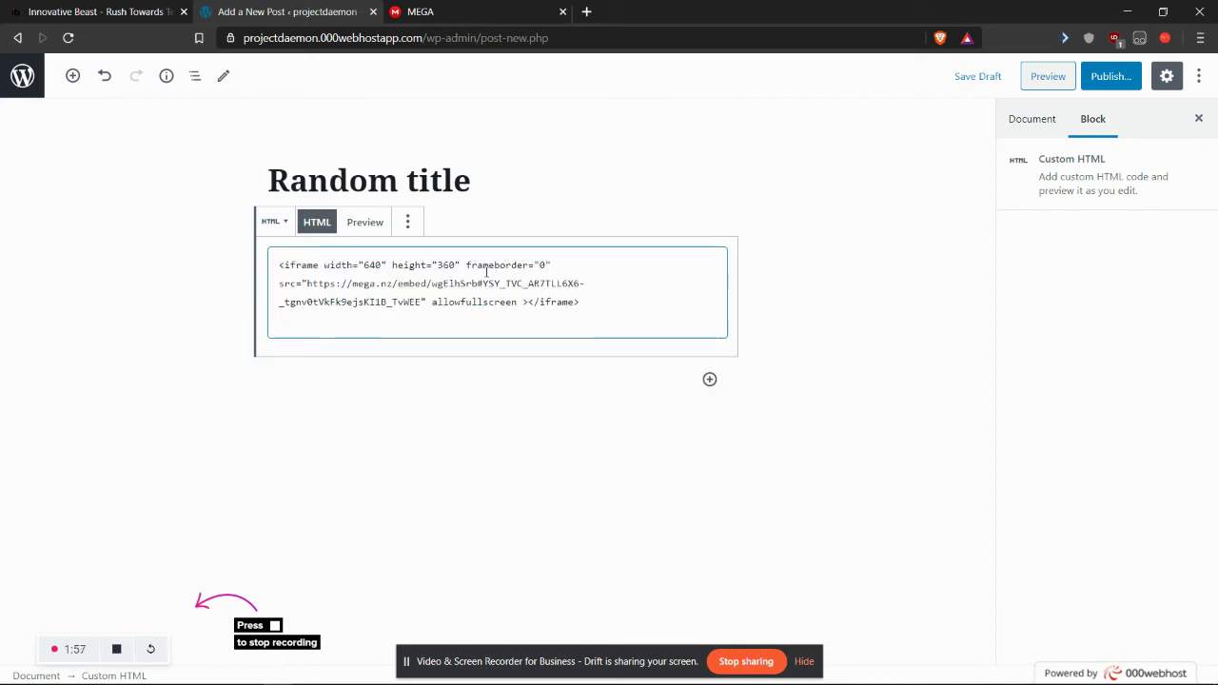
# - Publish 'Random title' and view the live post
pyautogui.click(1095, 87)
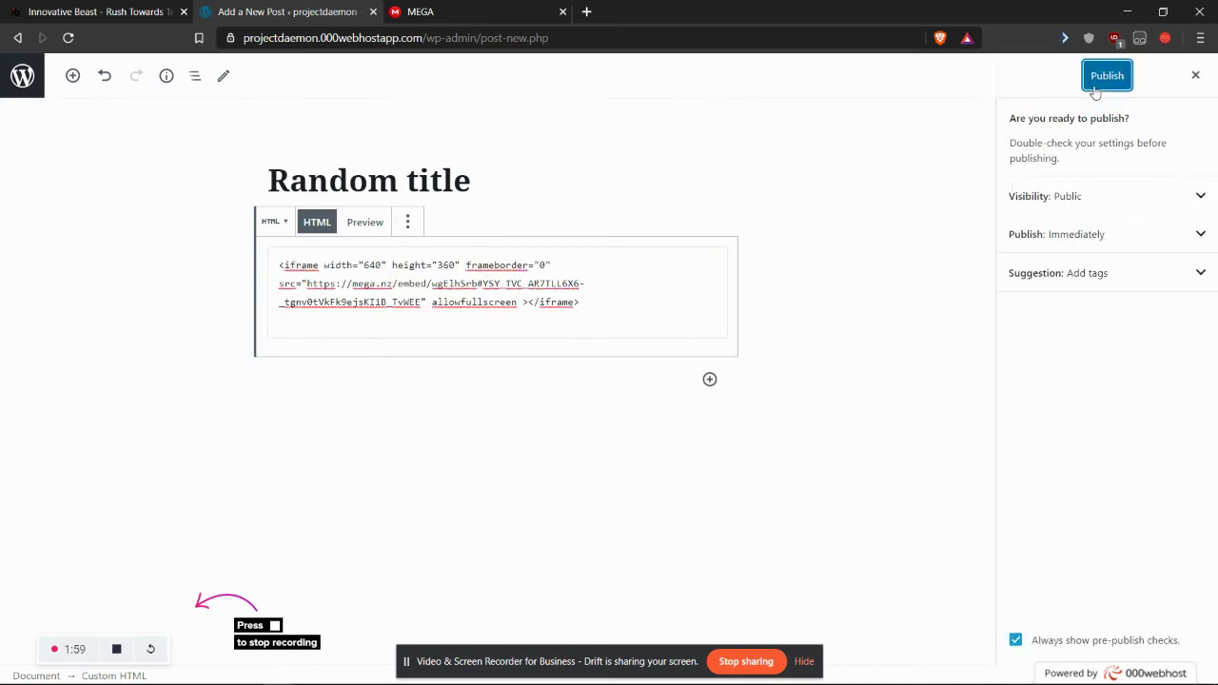
pyautogui.click(1104, 81)
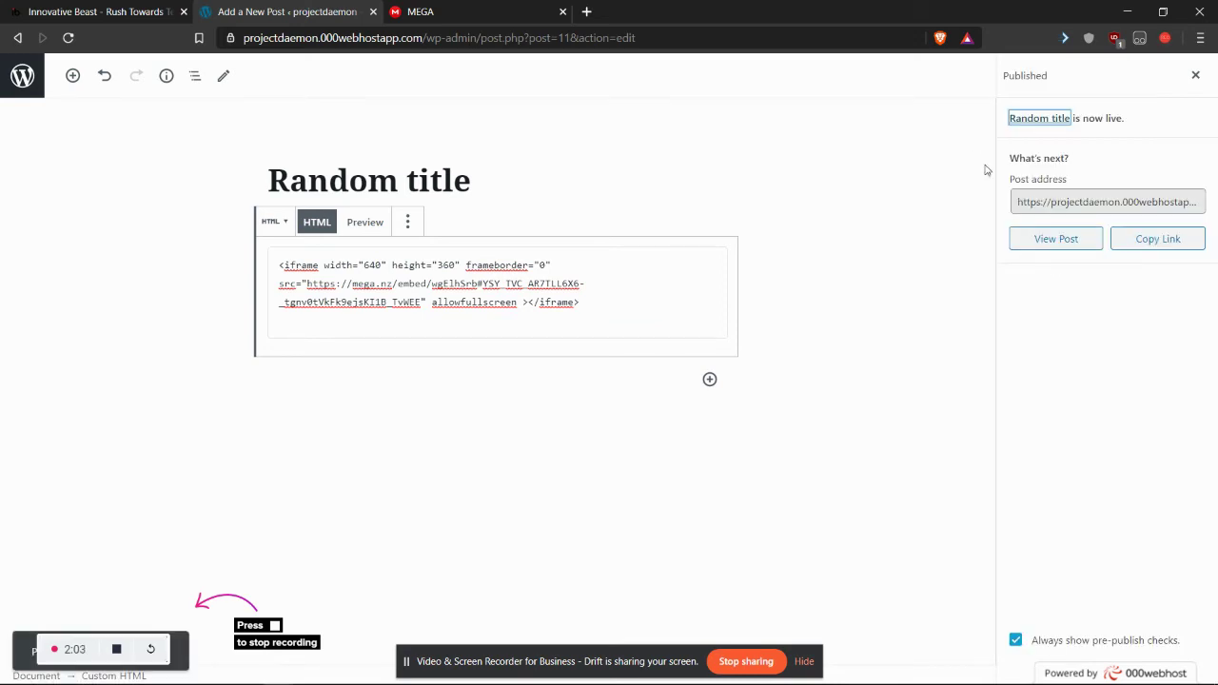
pyautogui.click(1056, 239)
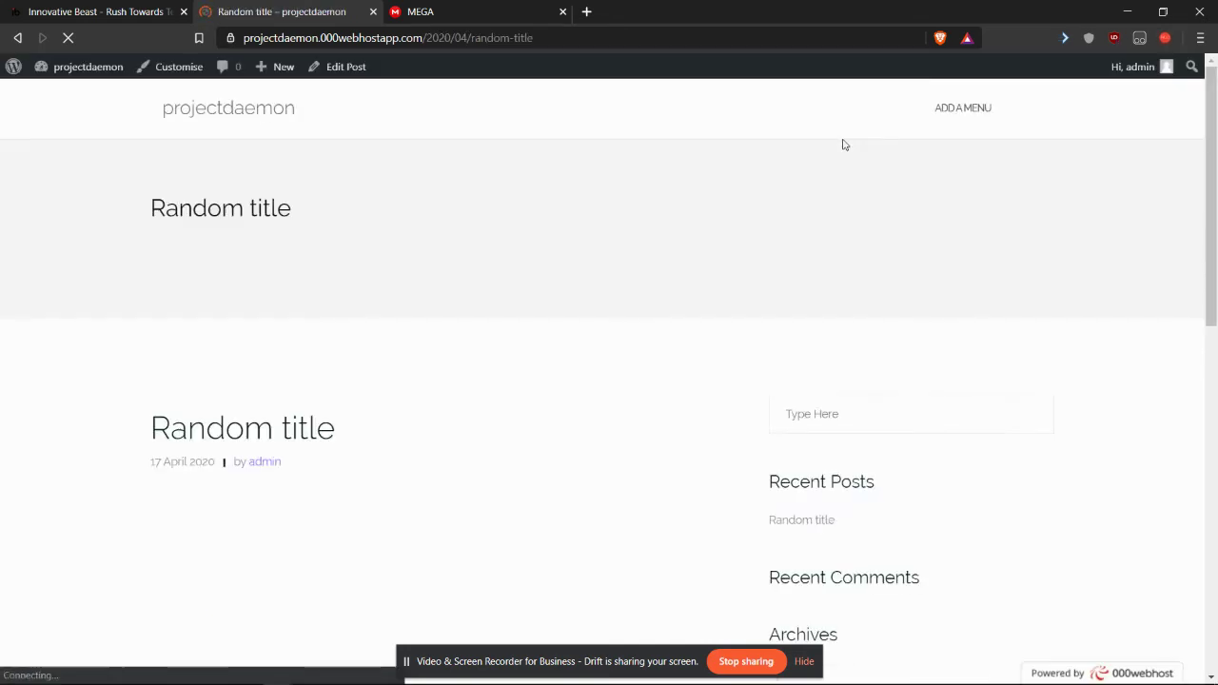
# - Scroll to the embedded MEGA video, play it, then pause it
pyautogui.scroll(-3, 538, 294)
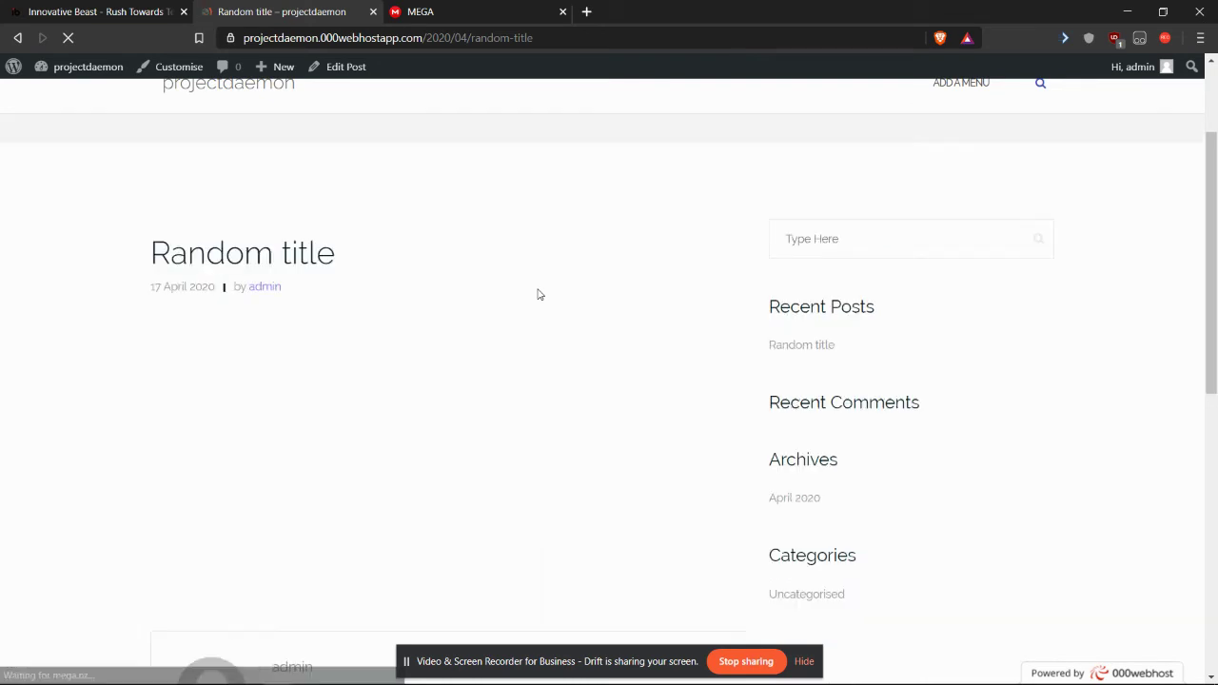
pyautogui.scroll(-2, 344, 408)
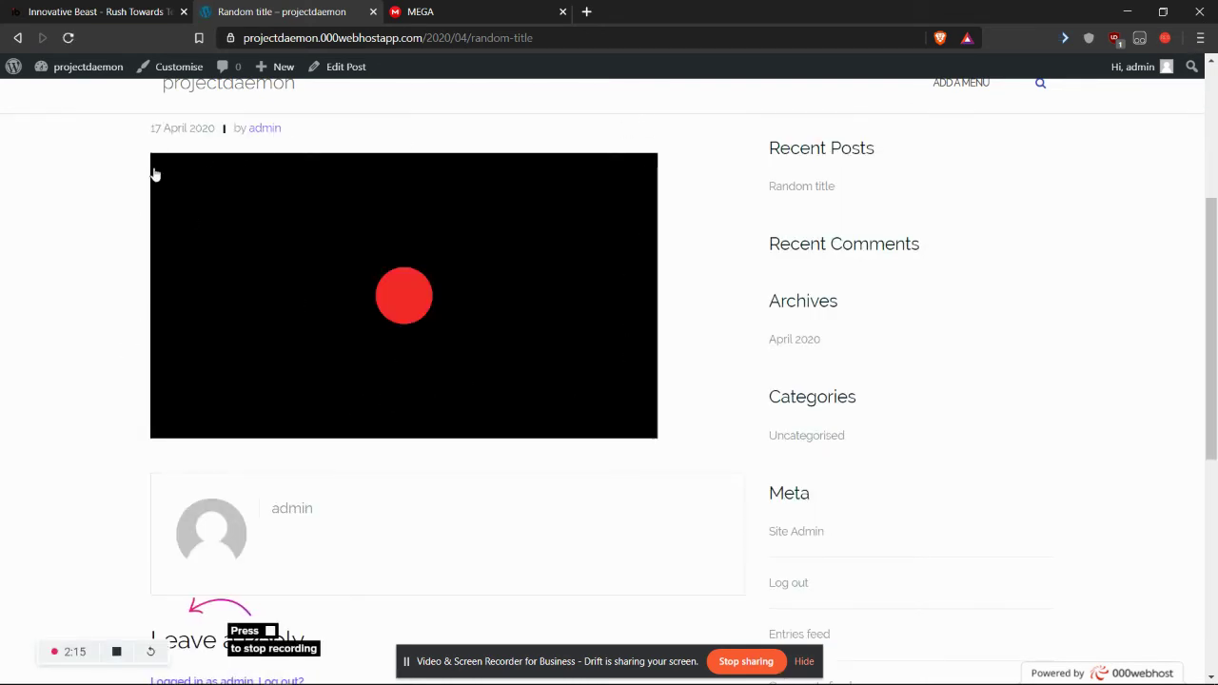
pyautogui.click(405, 300)
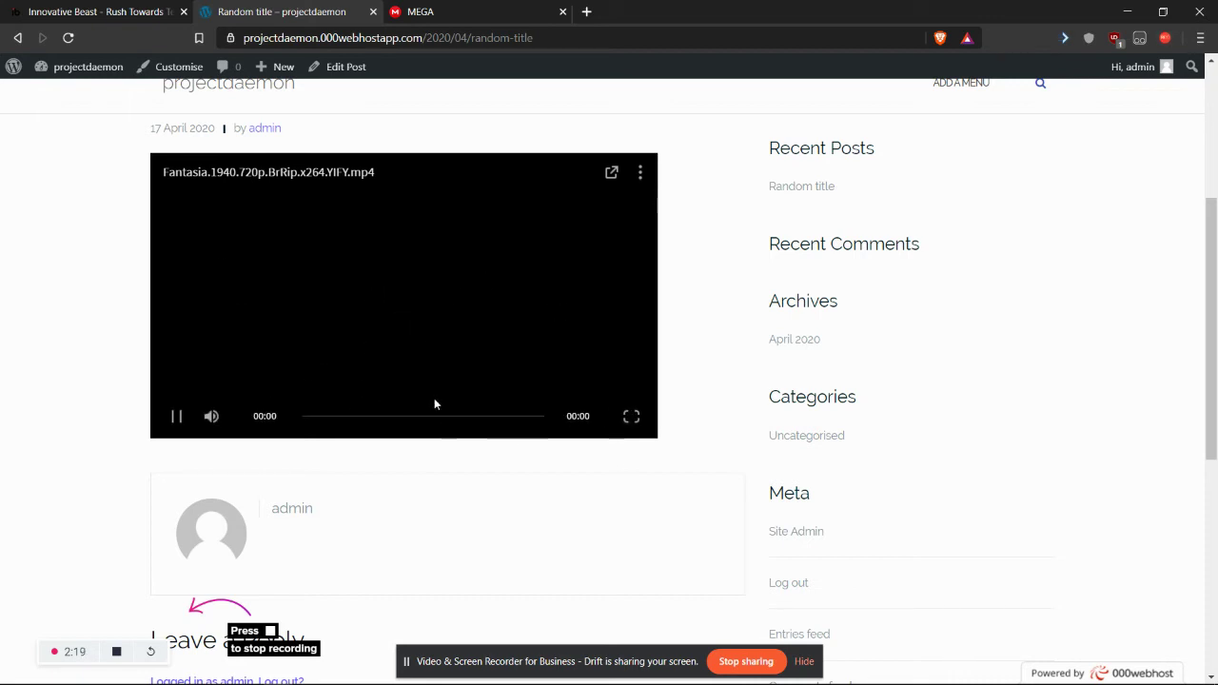
pyautogui.click(175, 418)
# - Check the player's options menu, viewing its Embed code and Get link entries
pyautogui.click(640, 172)
pyautogui.click(612, 172)
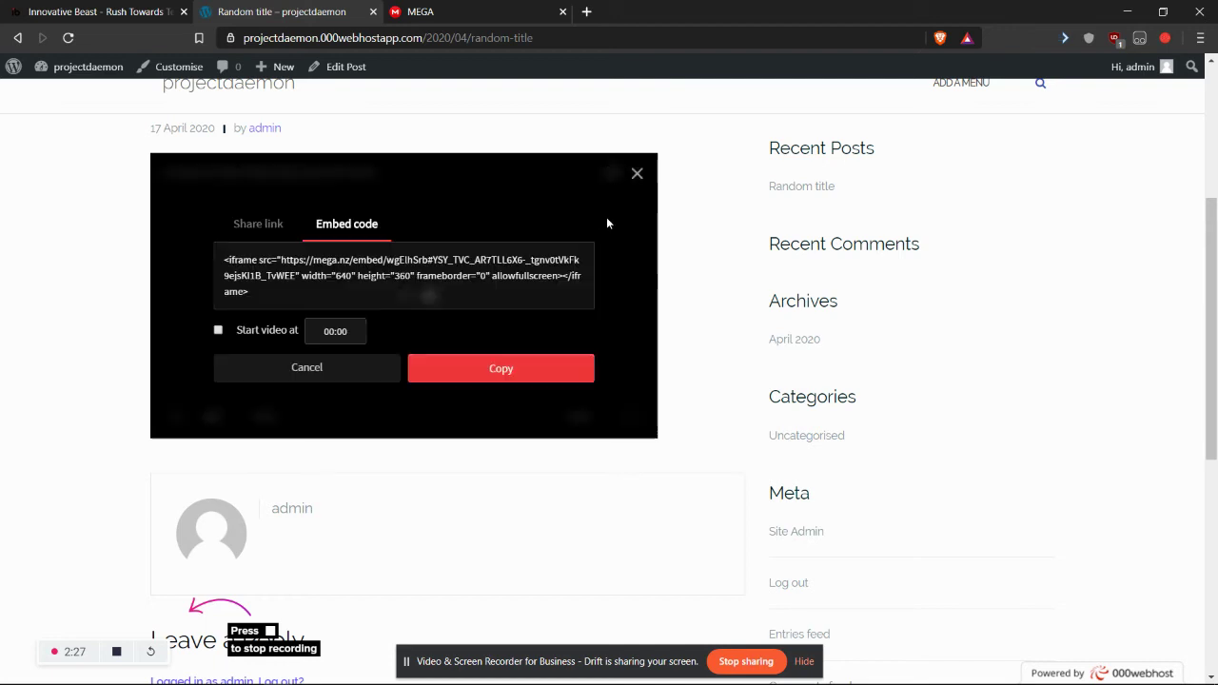
pyautogui.click(638, 176)
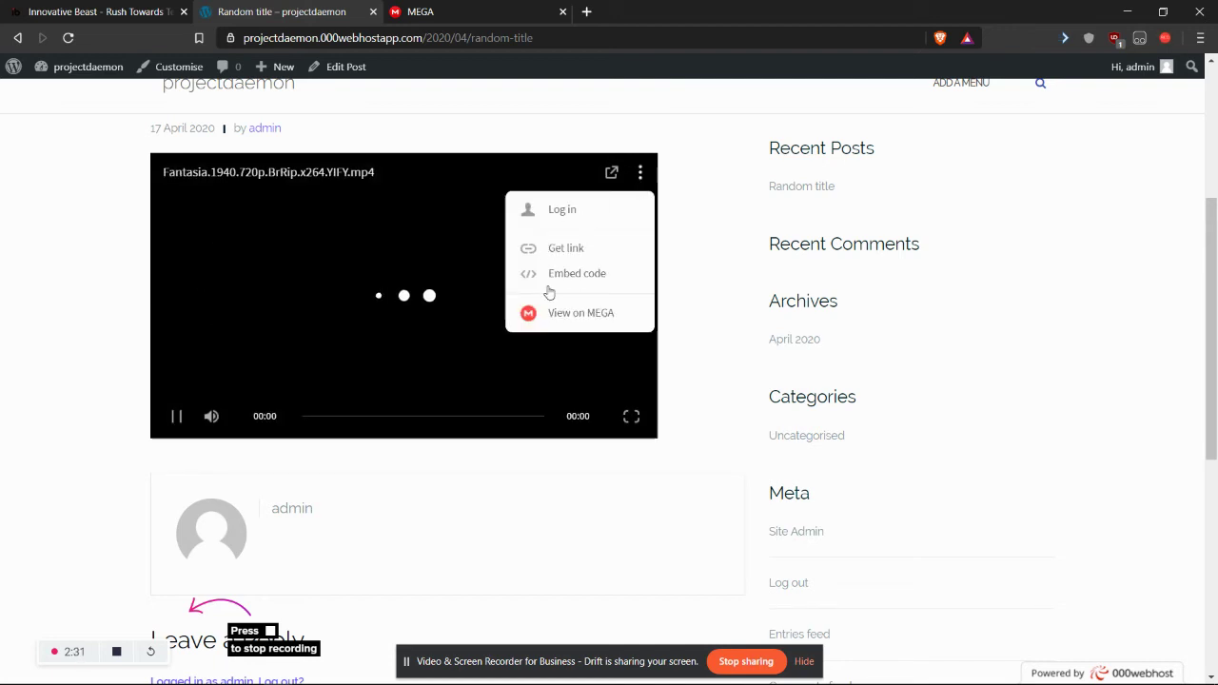
pyautogui.click(576, 253)
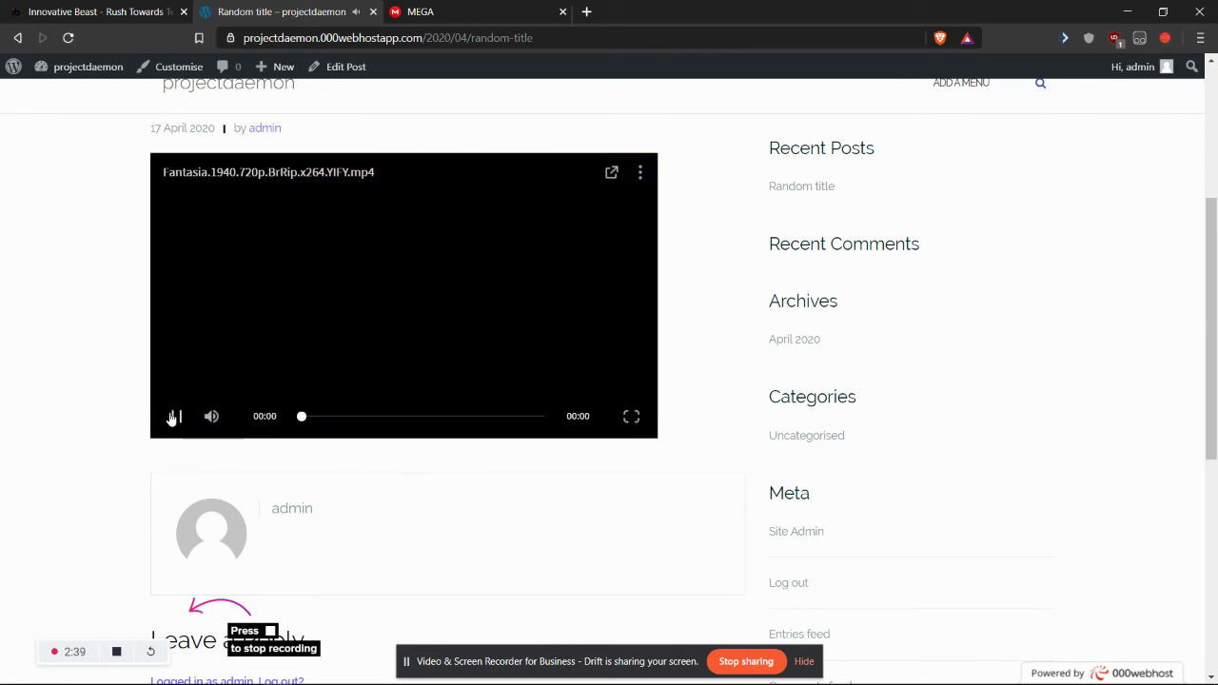
# - Resume and pause the video again, then glance at the MEGA tab and come back
pyautogui.scroll(4, 397, 213)
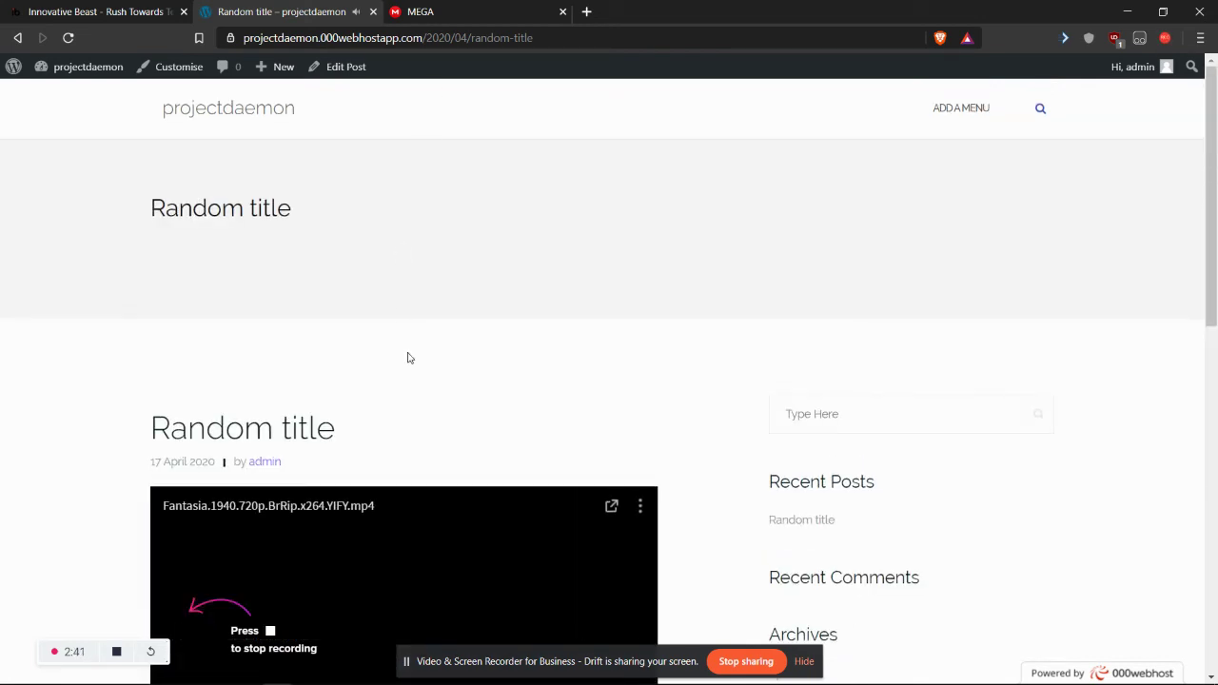
pyautogui.scroll(-4, 408, 358)
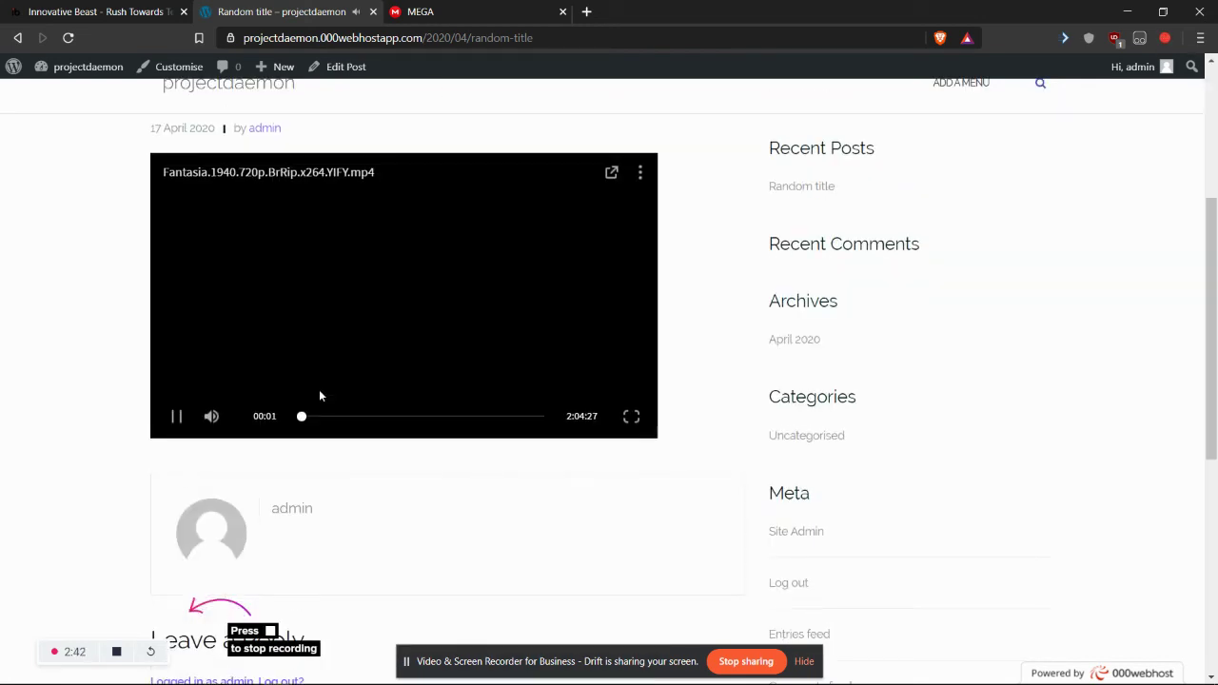
pyautogui.click(177, 417)
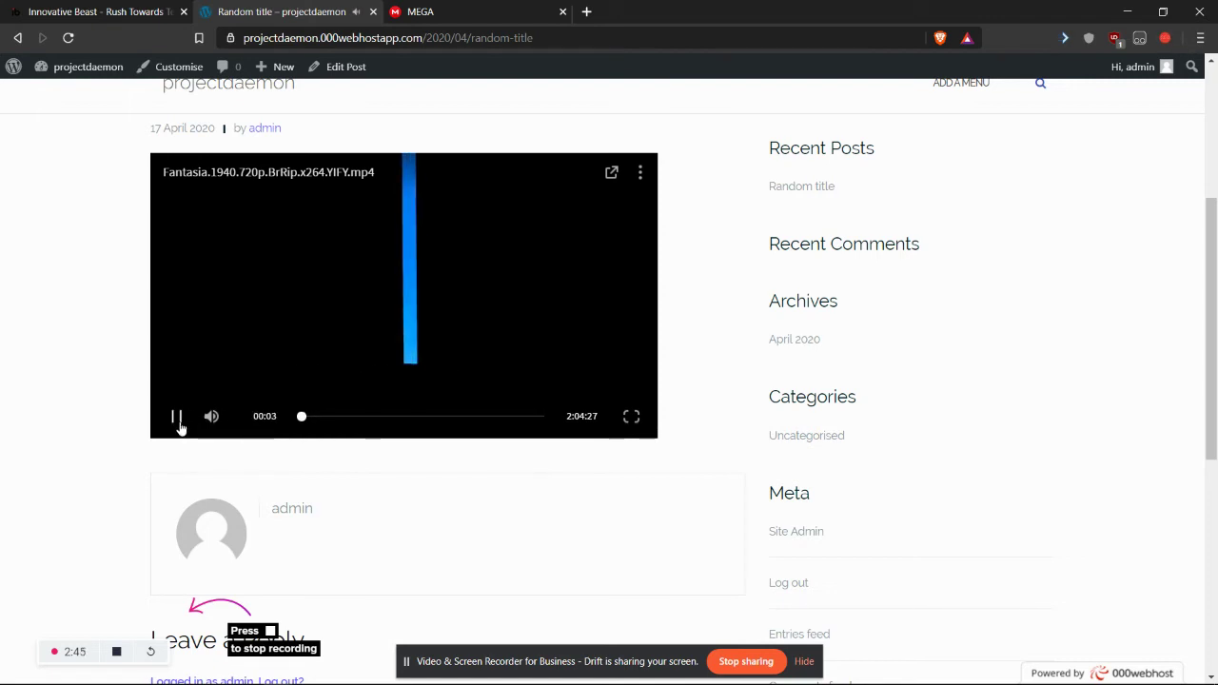
pyautogui.click(178, 416)
pyautogui.scroll(5, 476, 190)
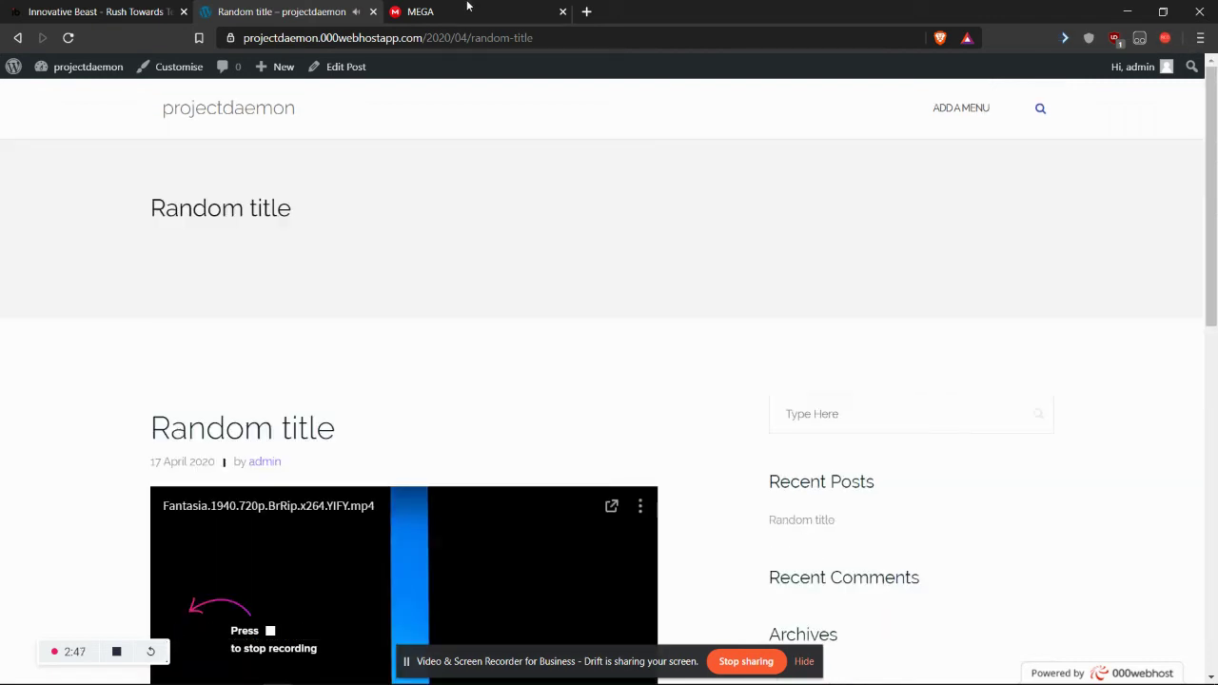
pyautogui.click(466, 9)
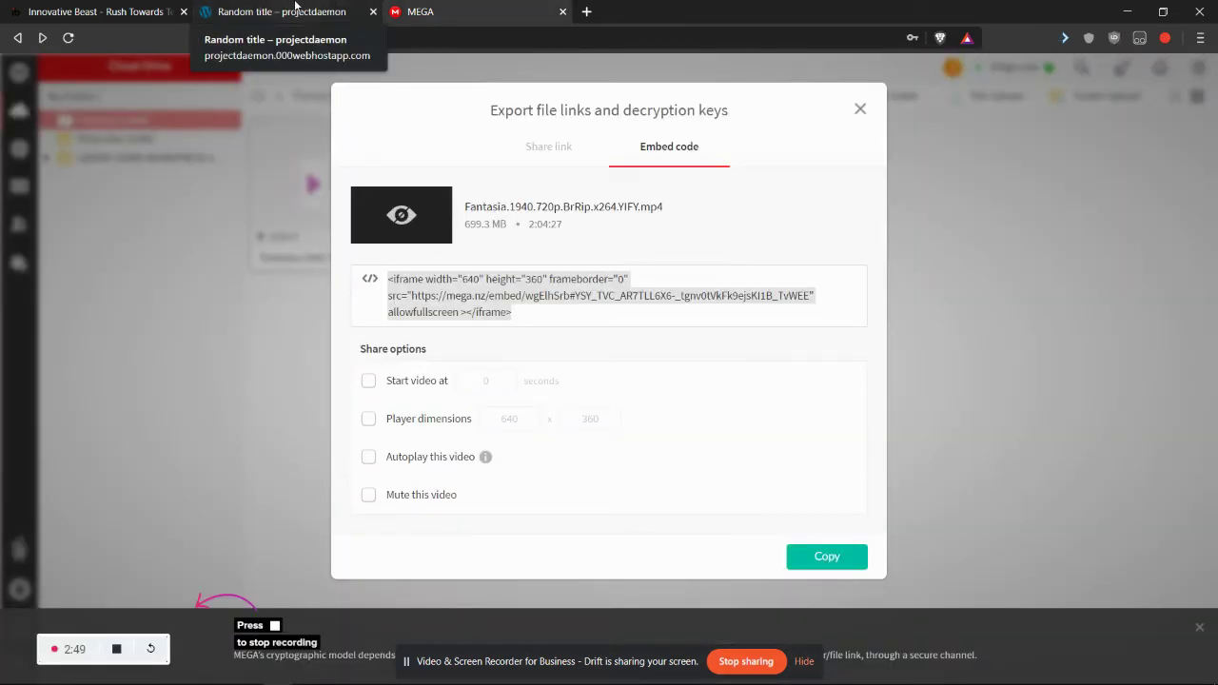
pyautogui.click(285, 11)
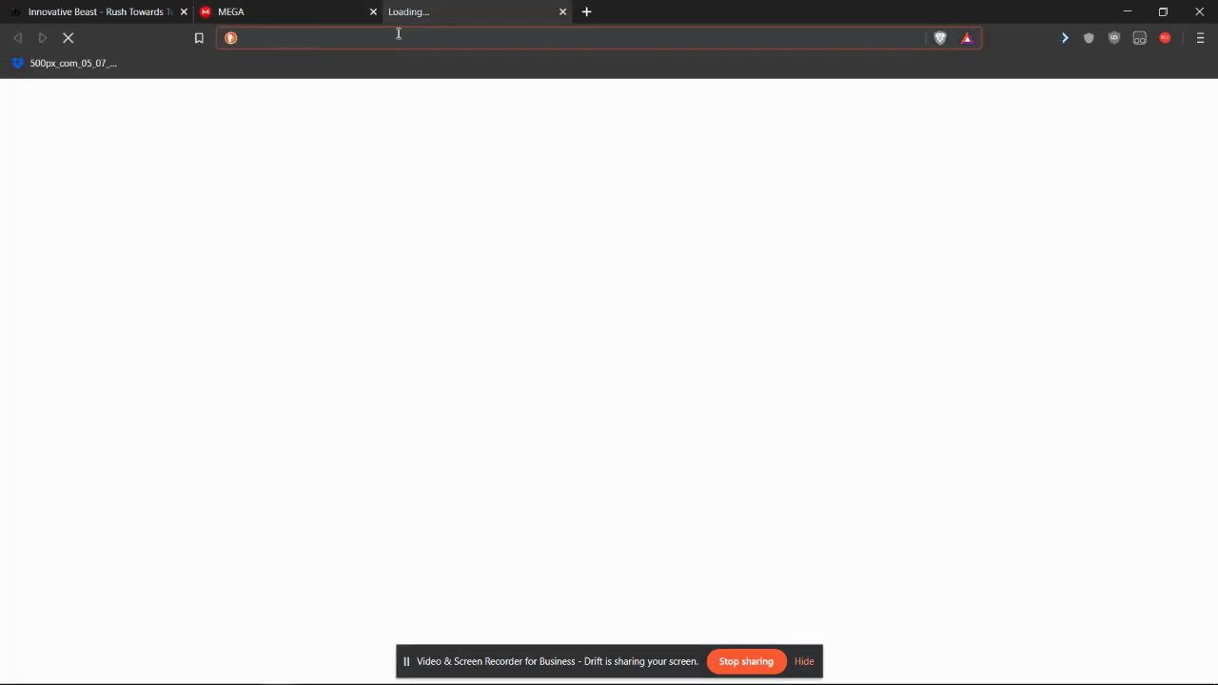
# - Go to blogger.com and start a new RandomTestBlog post titled 'Test Post' in Compose view
pyautogui.write('blogger.co')
pyautogui.press('BackSpace')
pyautogui.write('ger')
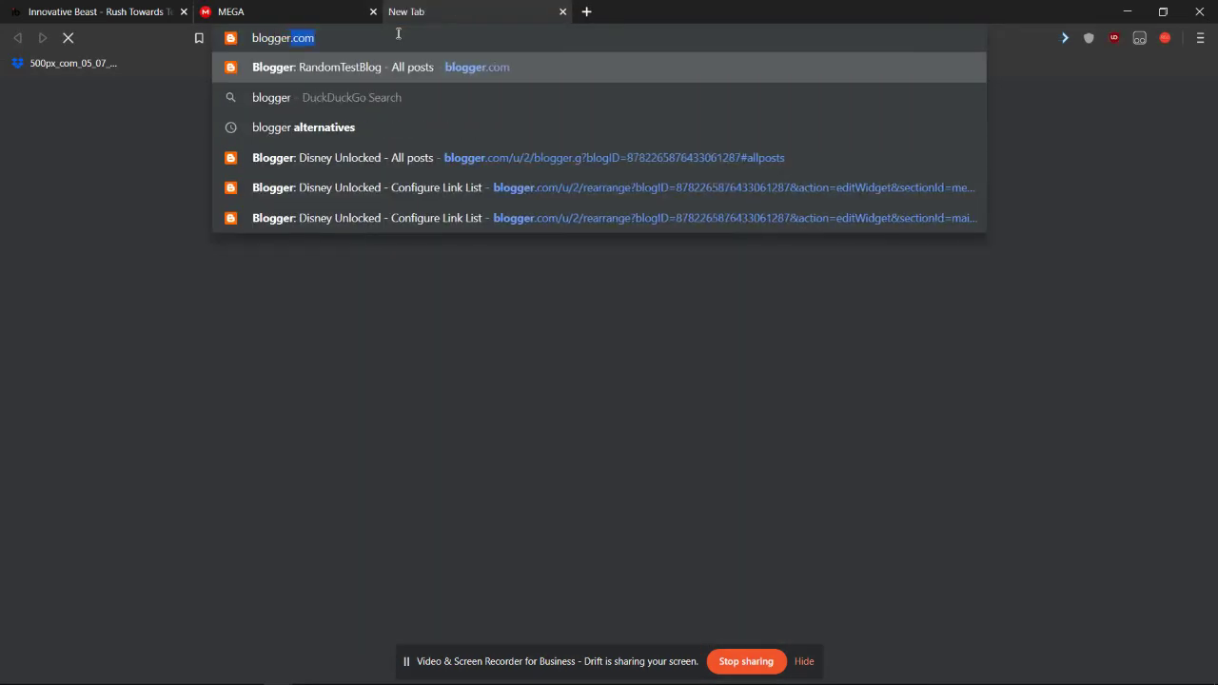
pyautogui.press('Return')
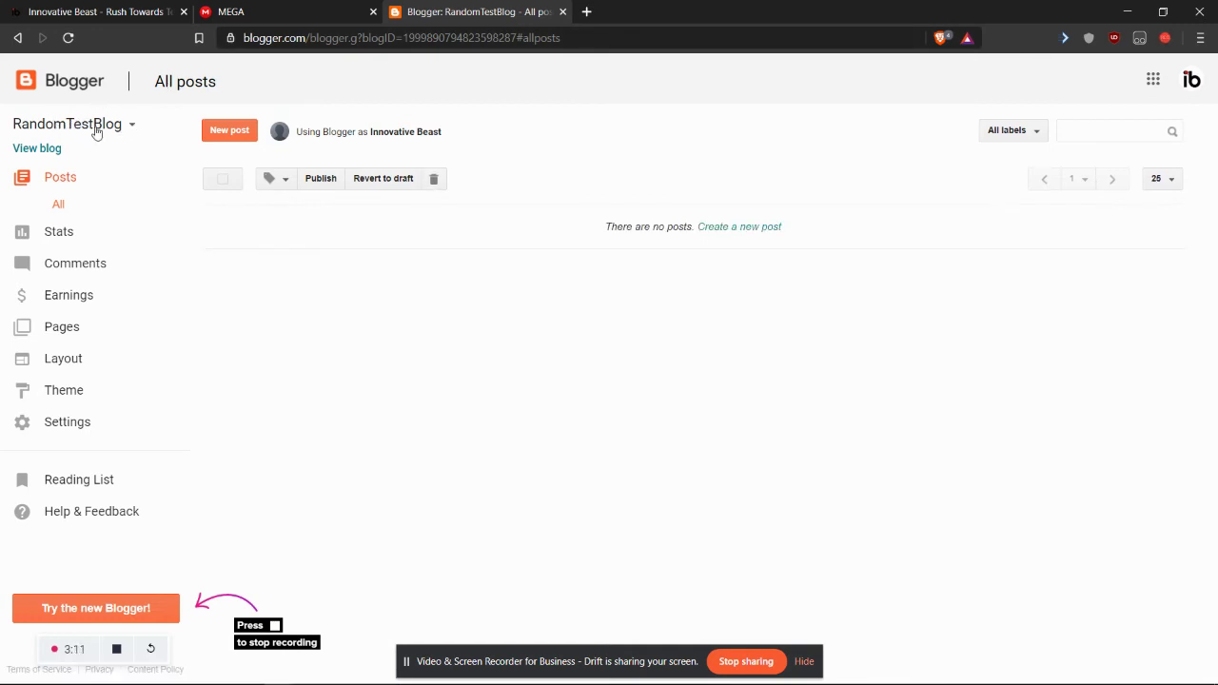
pyautogui.click(231, 128)
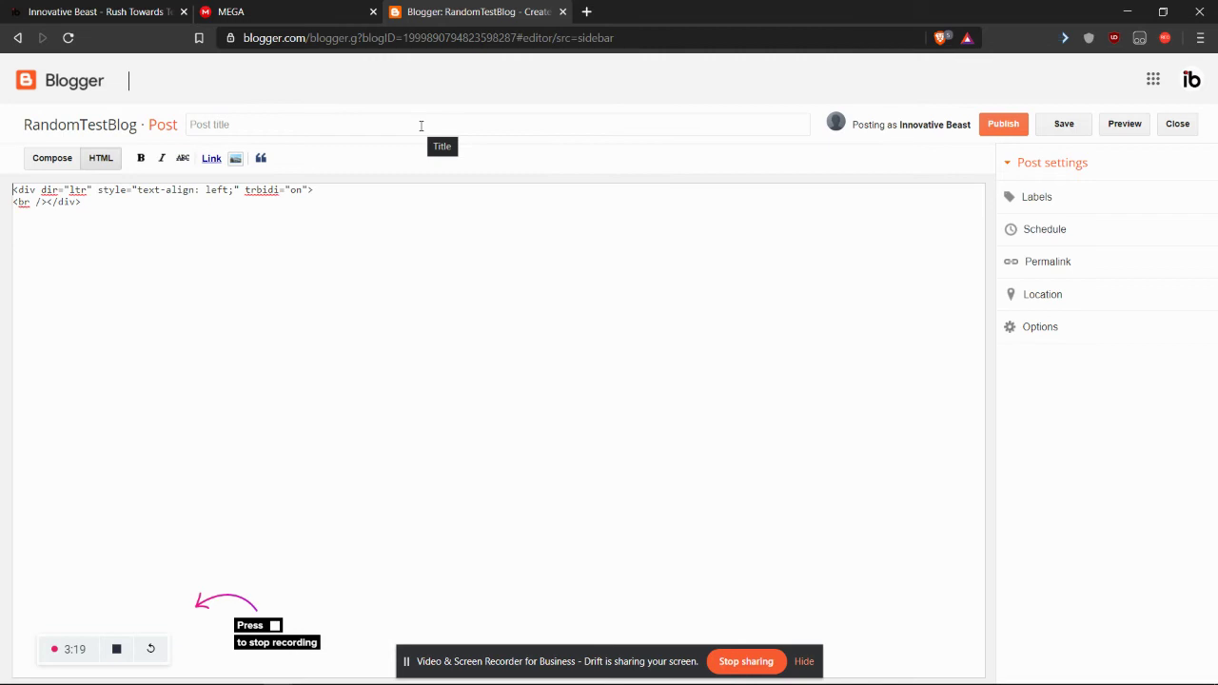
pyautogui.click(420, 126)
pyautogui.write('Test Post')
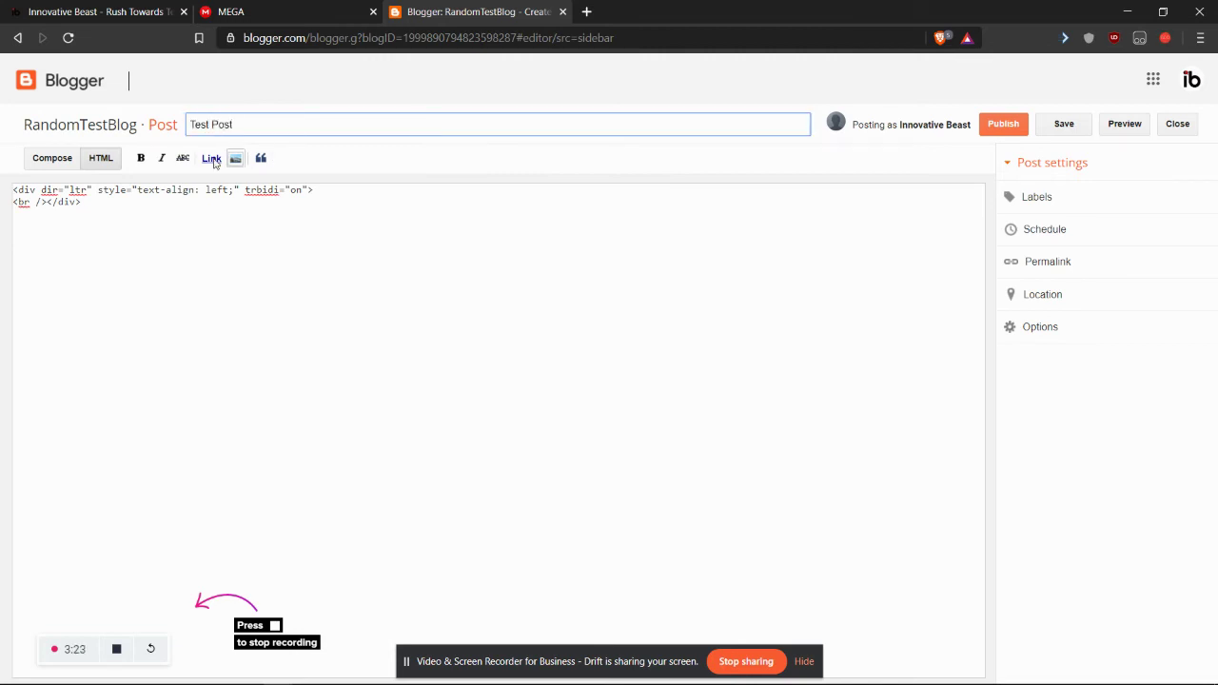
pyautogui.click(66, 163)
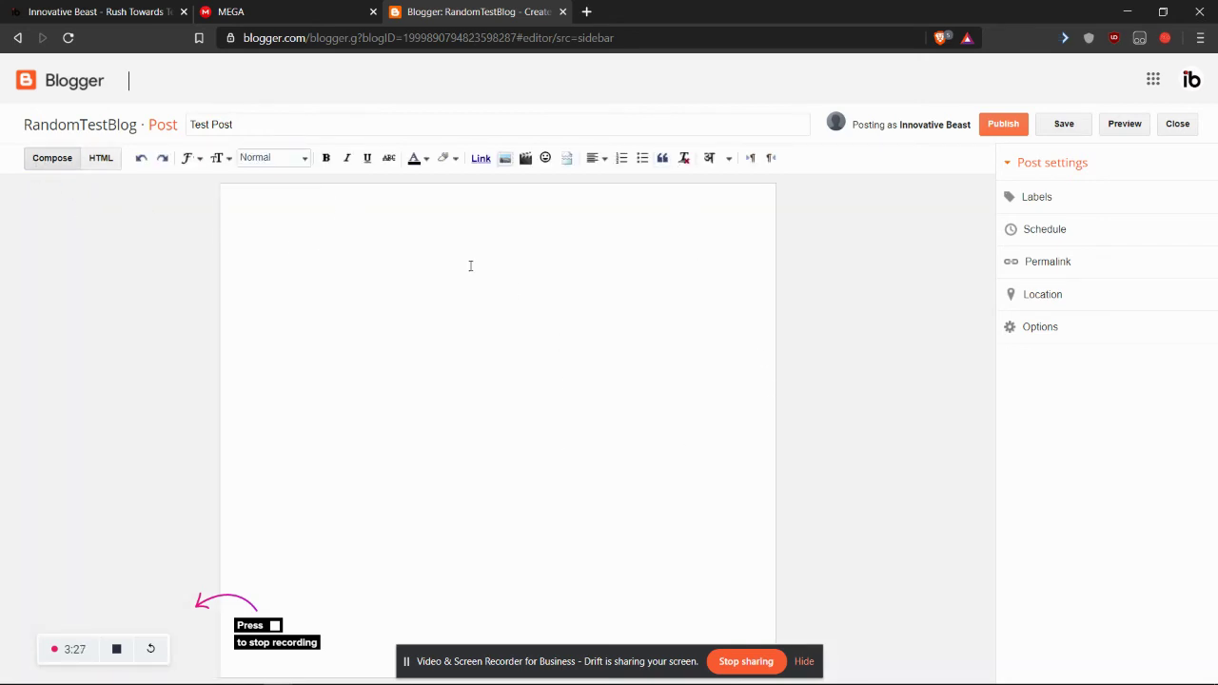
# - Switch the post body to HTML view and replace its contents with the copied iframe code
pyautogui.click(100, 158)
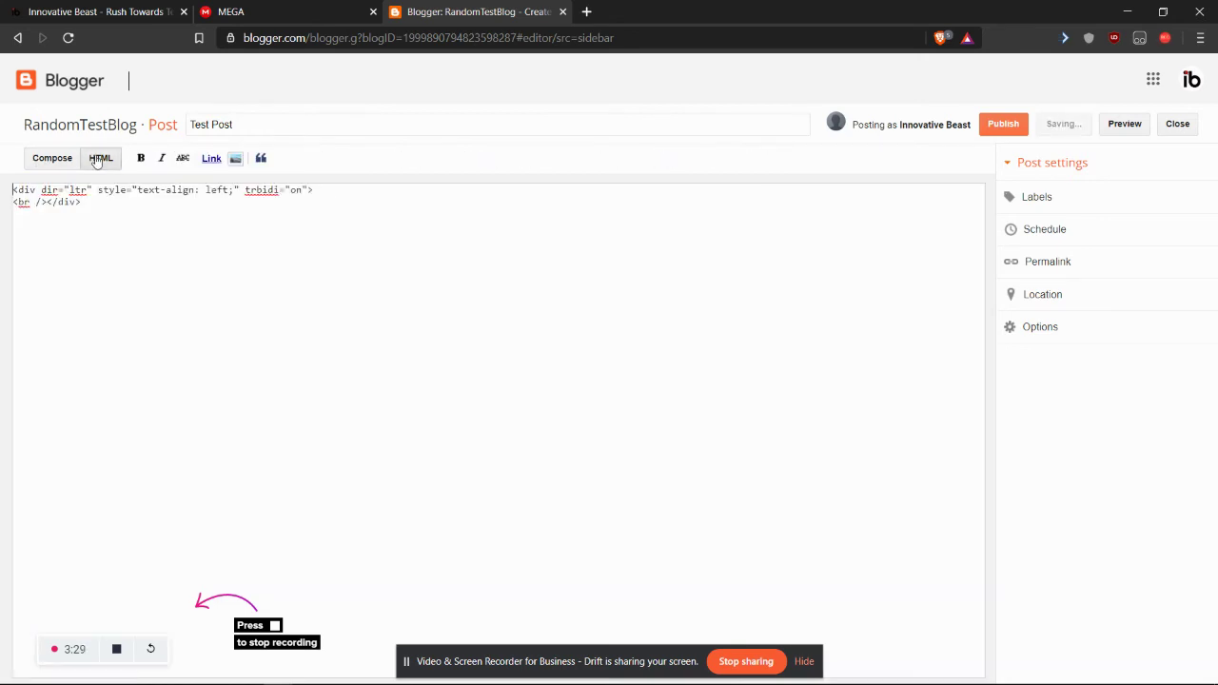
pyautogui.hotkey('ctrl', 'a')
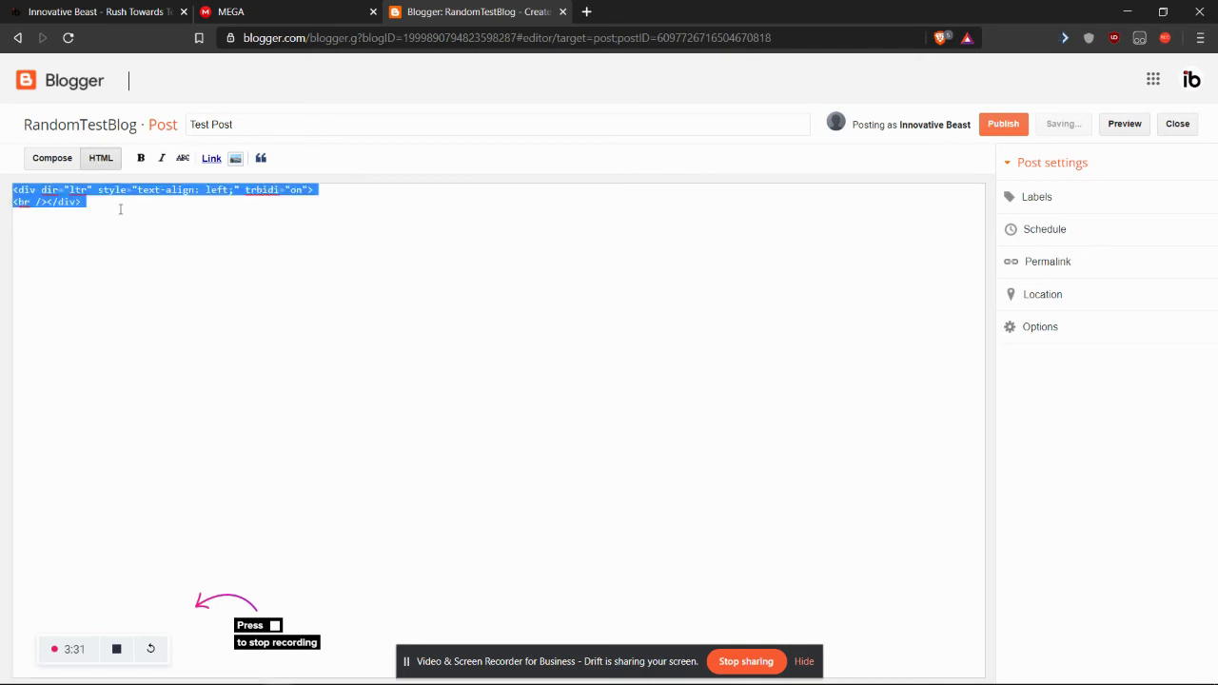
pyautogui.hotkey('ctrl', 'v')
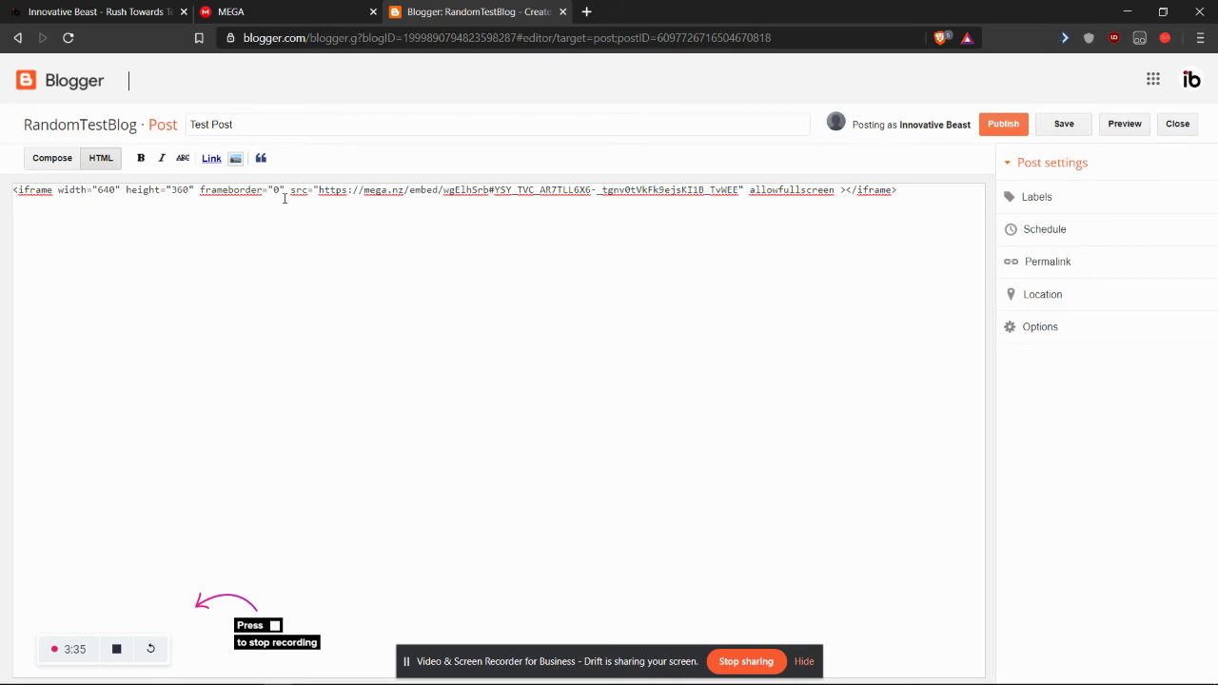
# - Copy the Fantasia video's embed code again from MEGA and return to the Blogger post
pyautogui.click(320, 12)
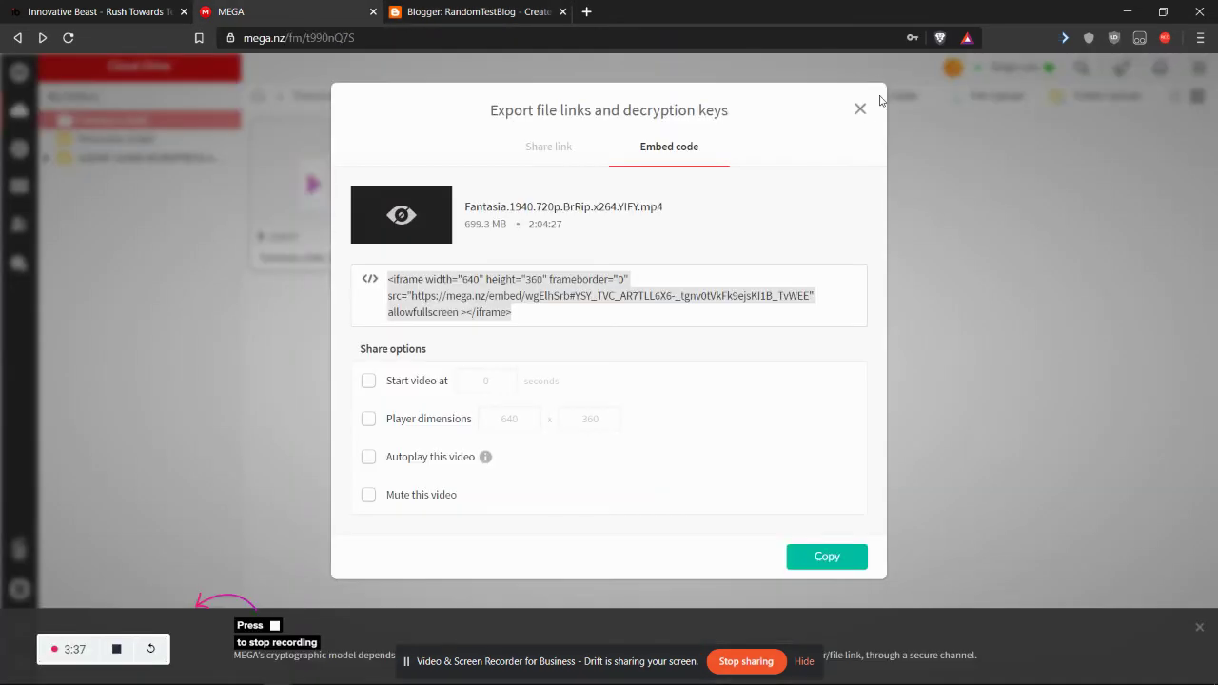
pyautogui.press('Escape')
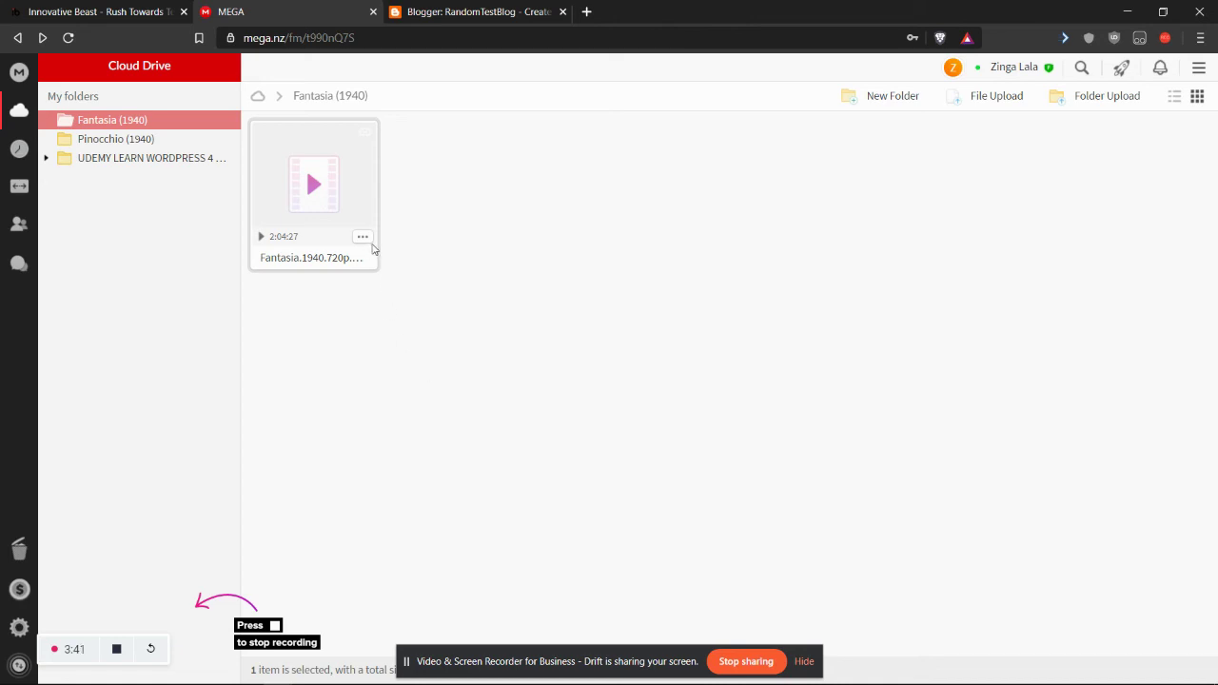
pyautogui.click(364, 238)
pyautogui.moveTo(422, 393)
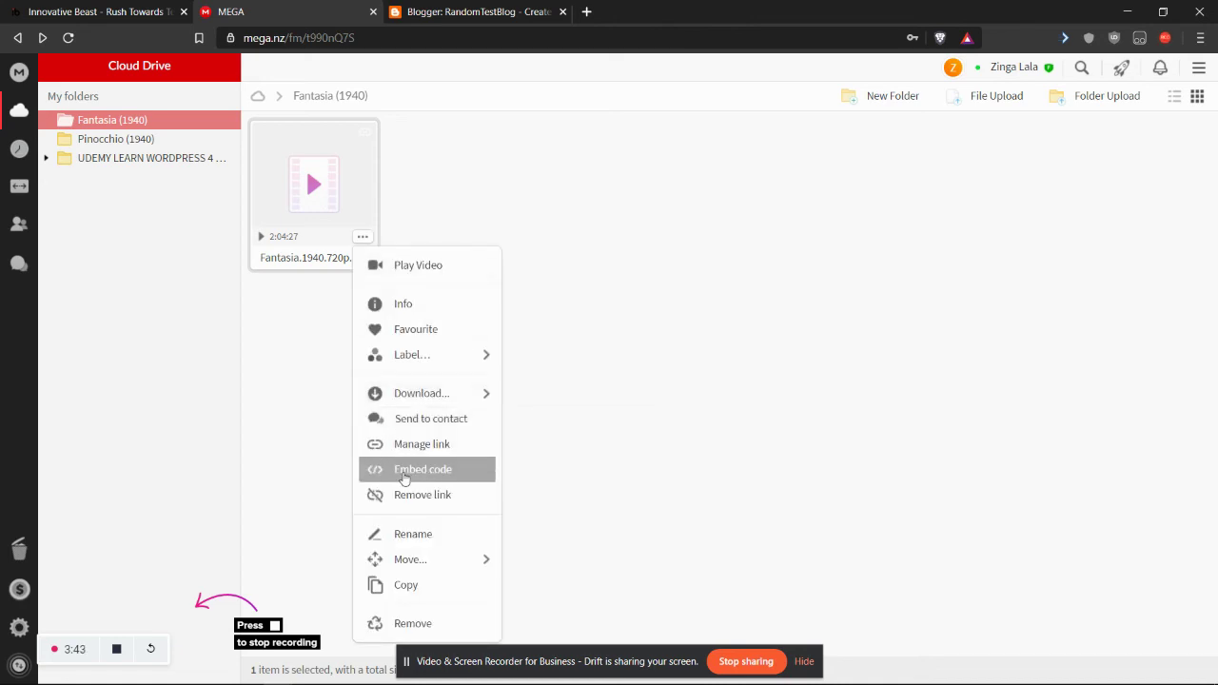
pyautogui.click(409, 469)
pyautogui.click(796, 557)
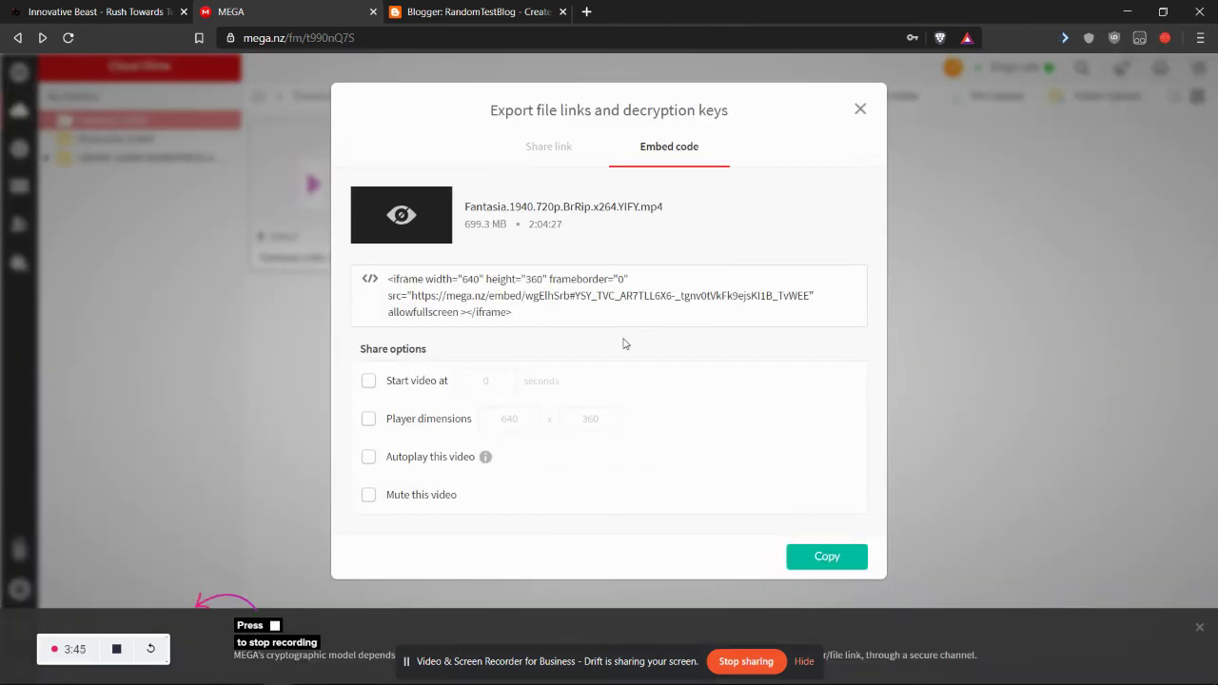
pyautogui.click(457, 10)
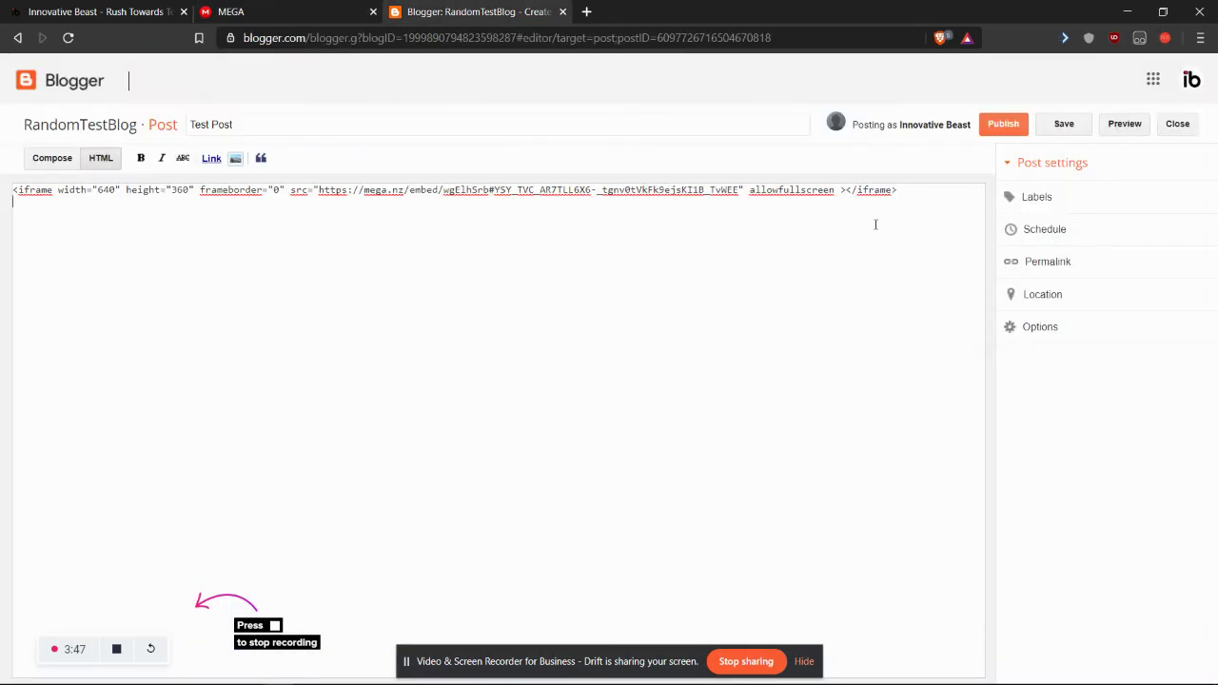
# - Publish Test Post, play and pause its embedded Fantasia video, then close the post page
pyautogui.click(1007, 127)
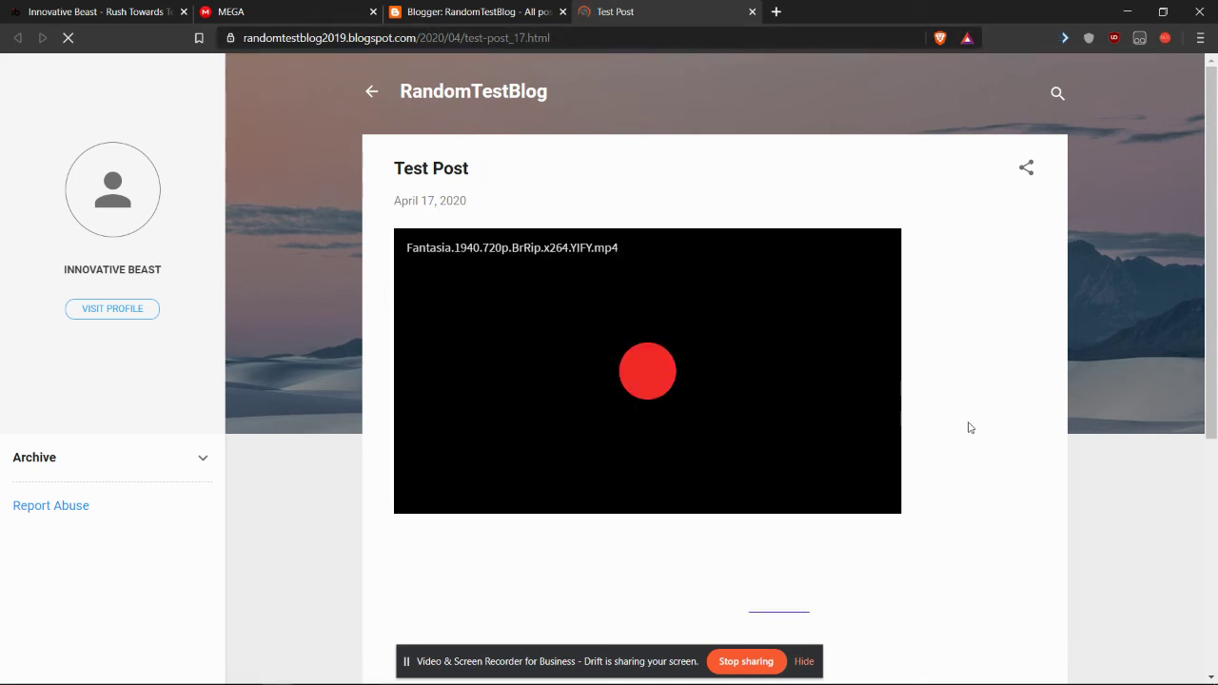
pyautogui.click(657, 372)
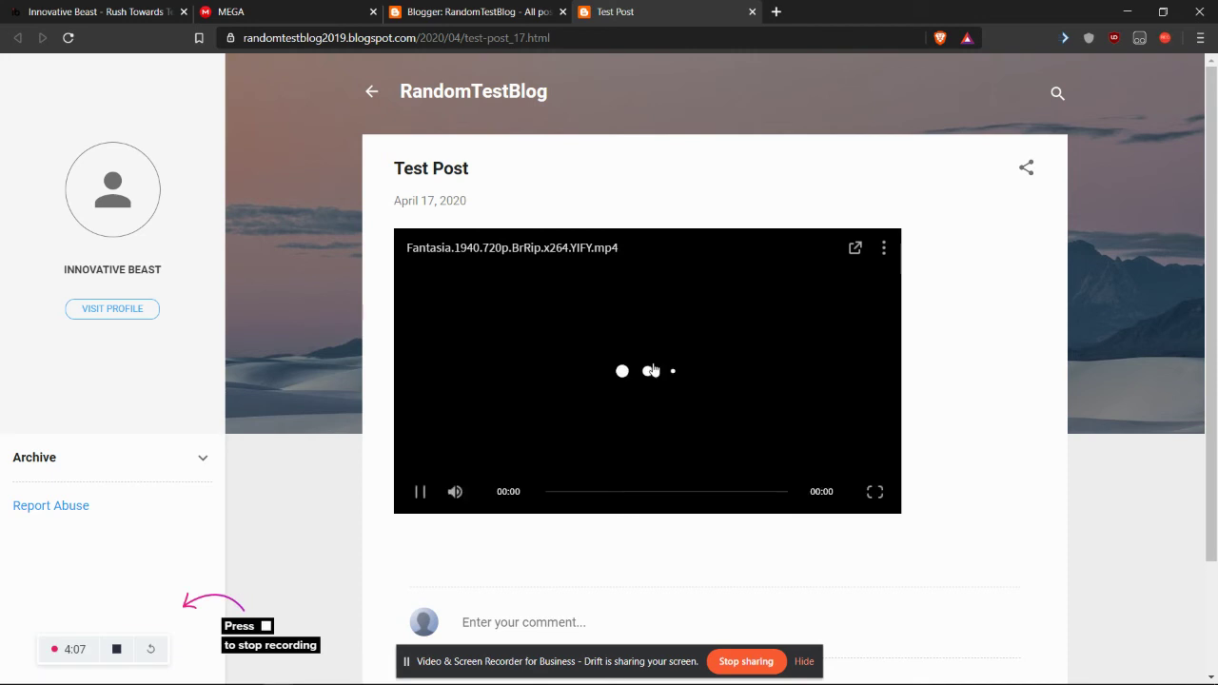
pyautogui.click(420, 492)
pyautogui.click(751, 13)
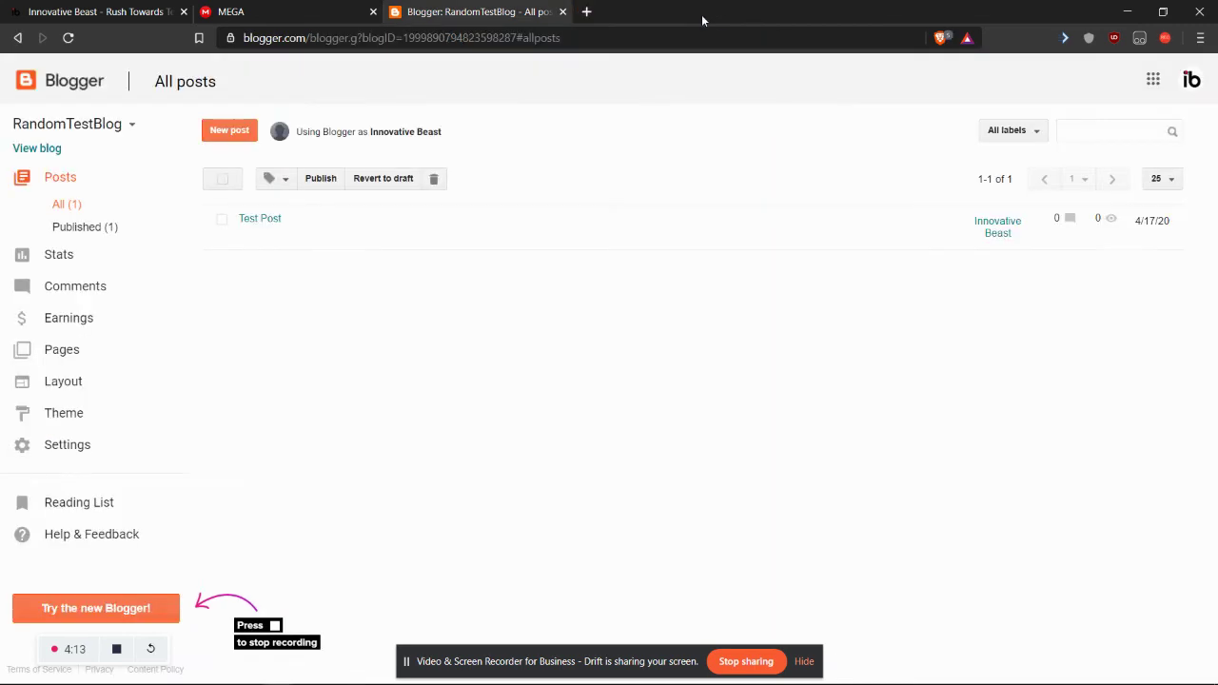
# - Close the Blogger tab, search for codepen in a new tab, and start a new empty pen
pyautogui.click(562, 11)
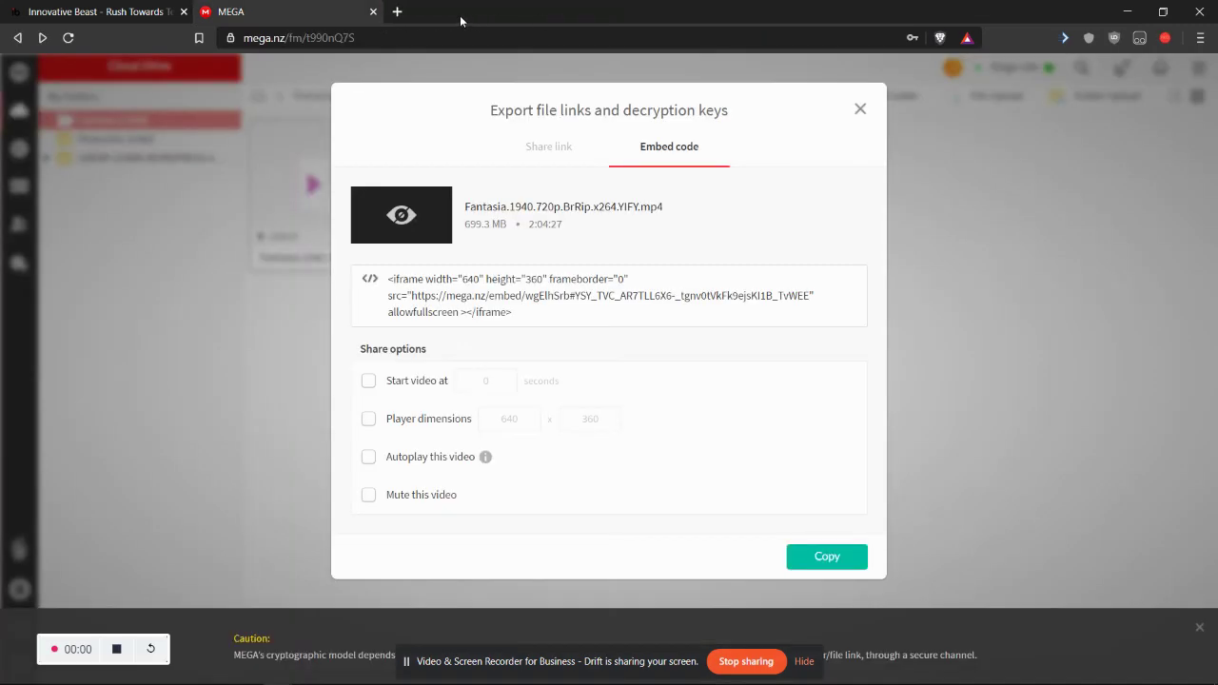
pyautogui.click(396, 11)
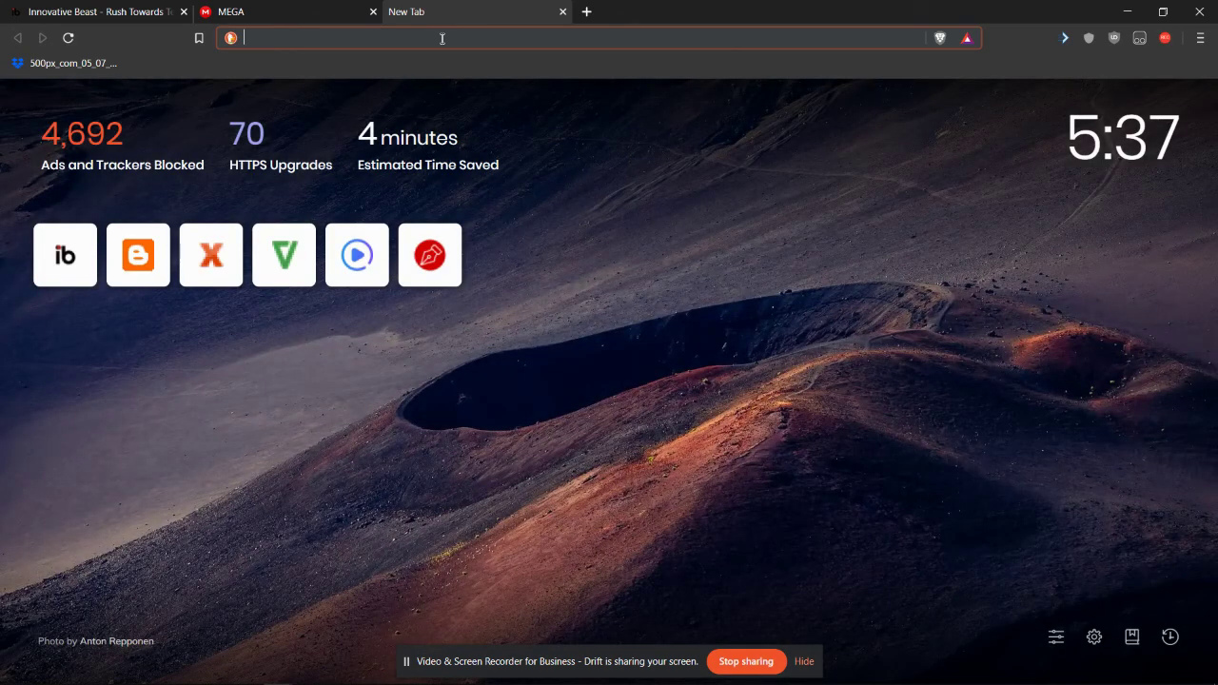
pyautogui.write('cod')
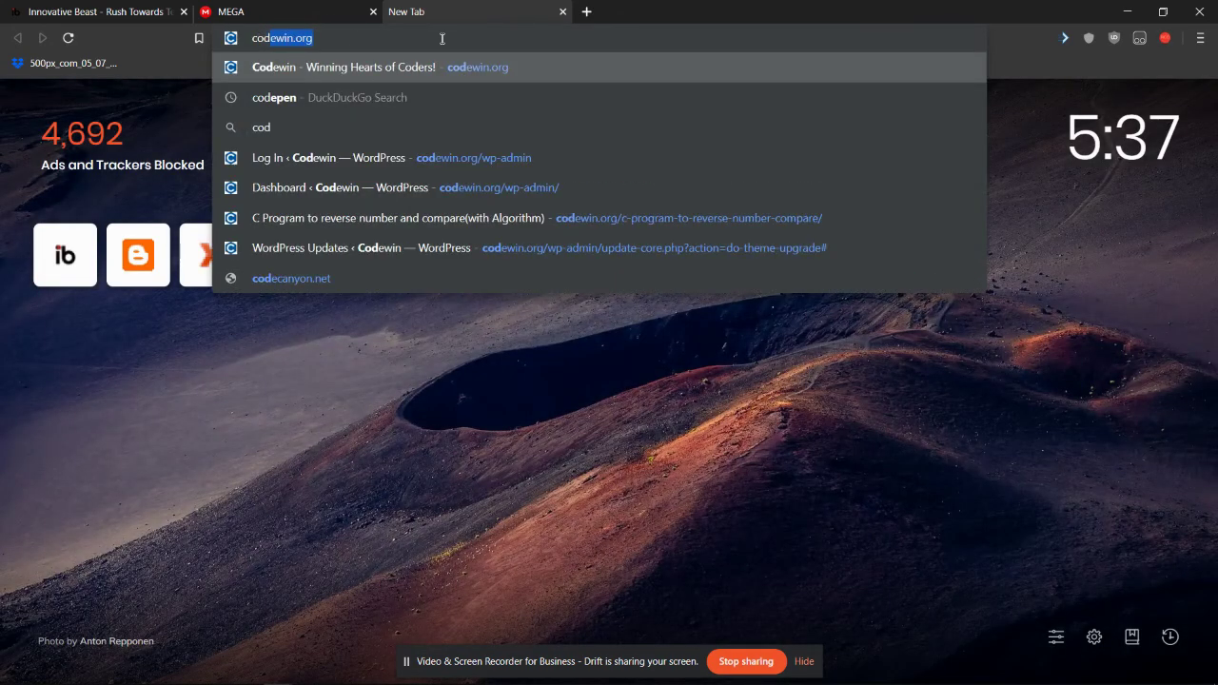
pyautogui.write('e')
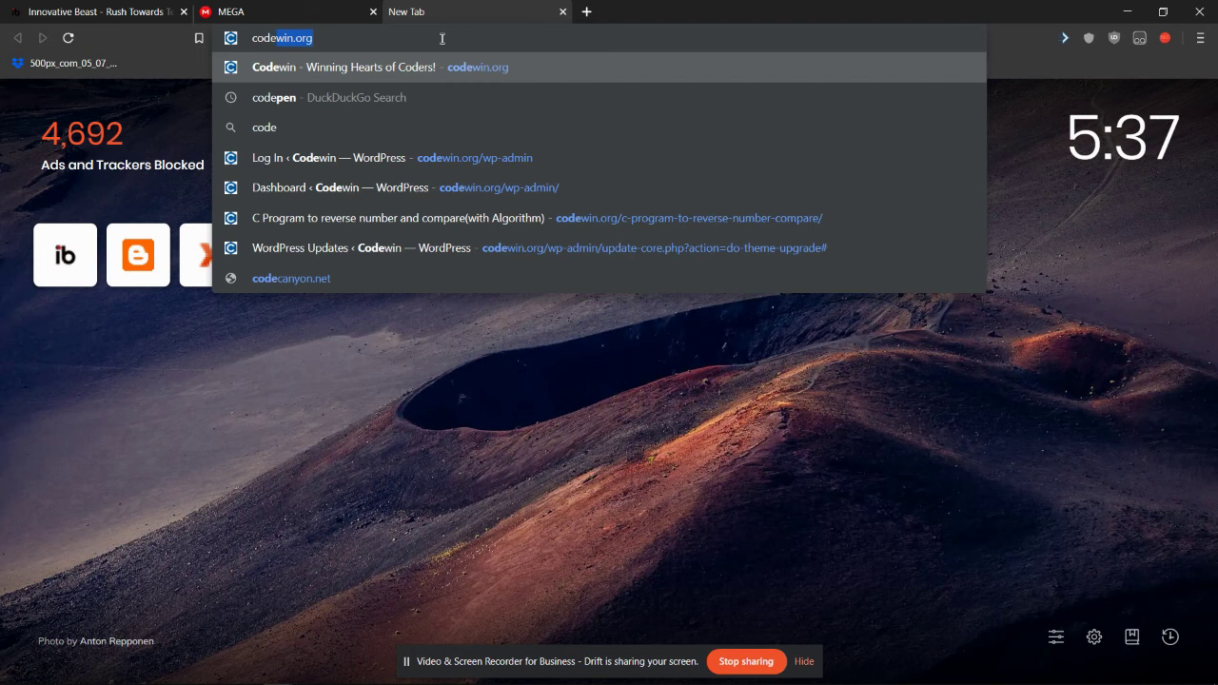
pyautogui.write('p')
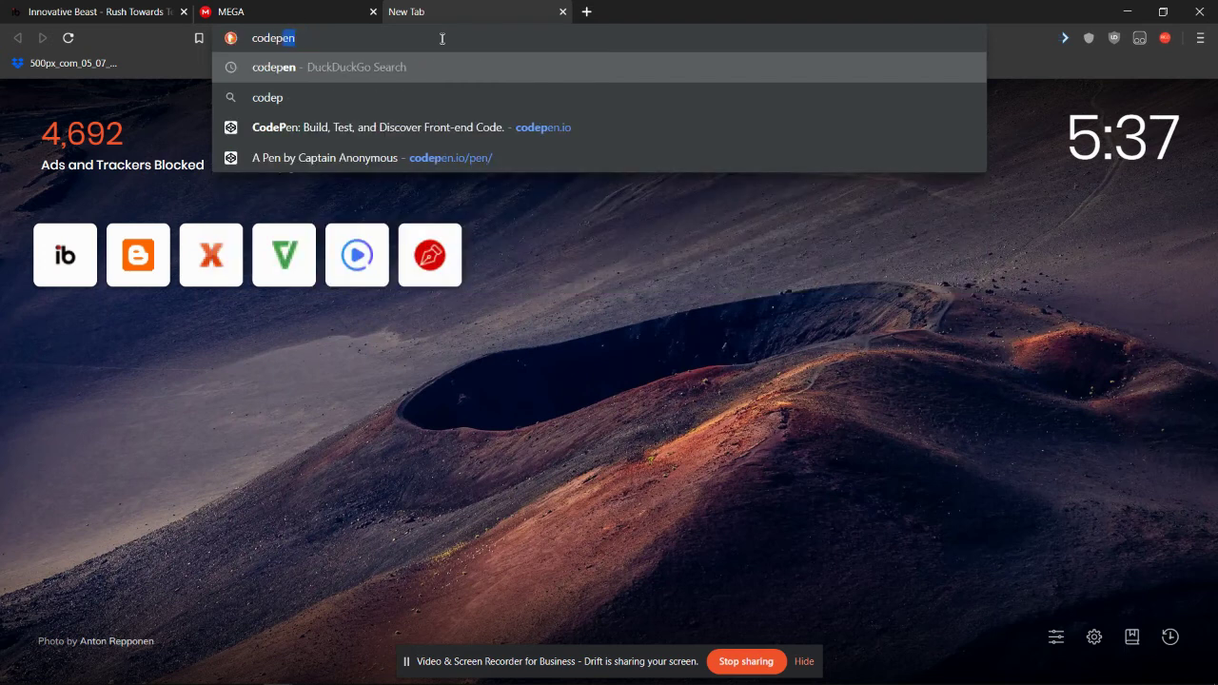
pyautogui.press('Return')
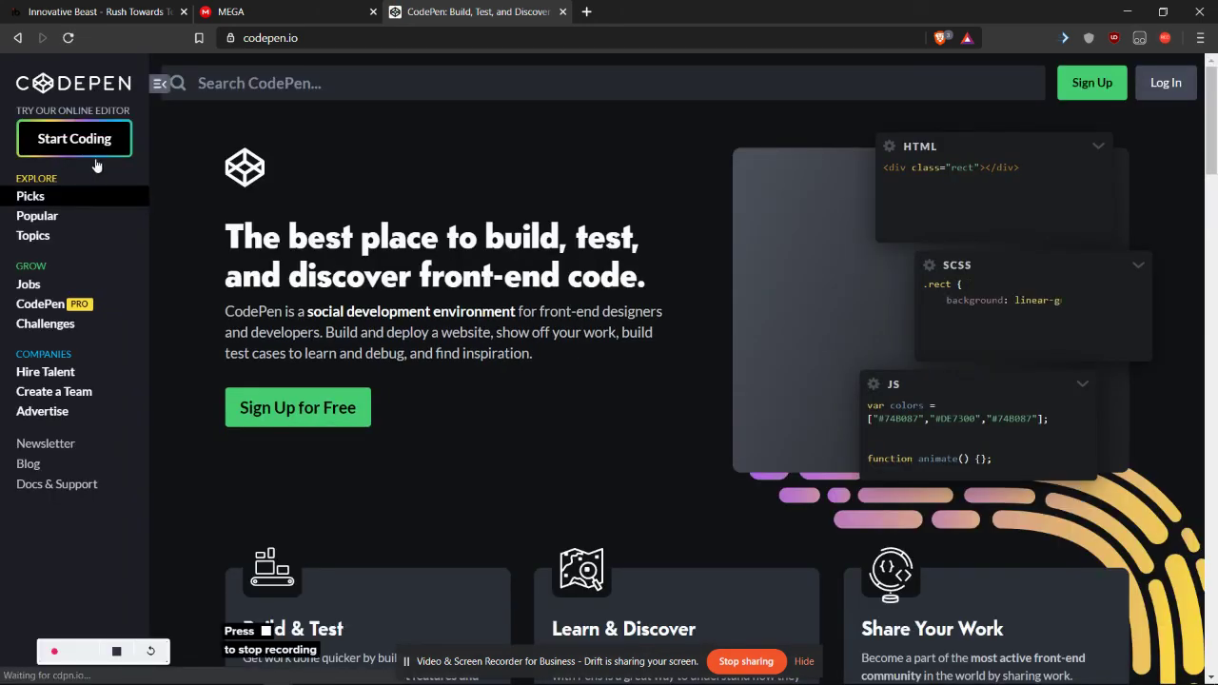
pyautogui.click(70, 152)
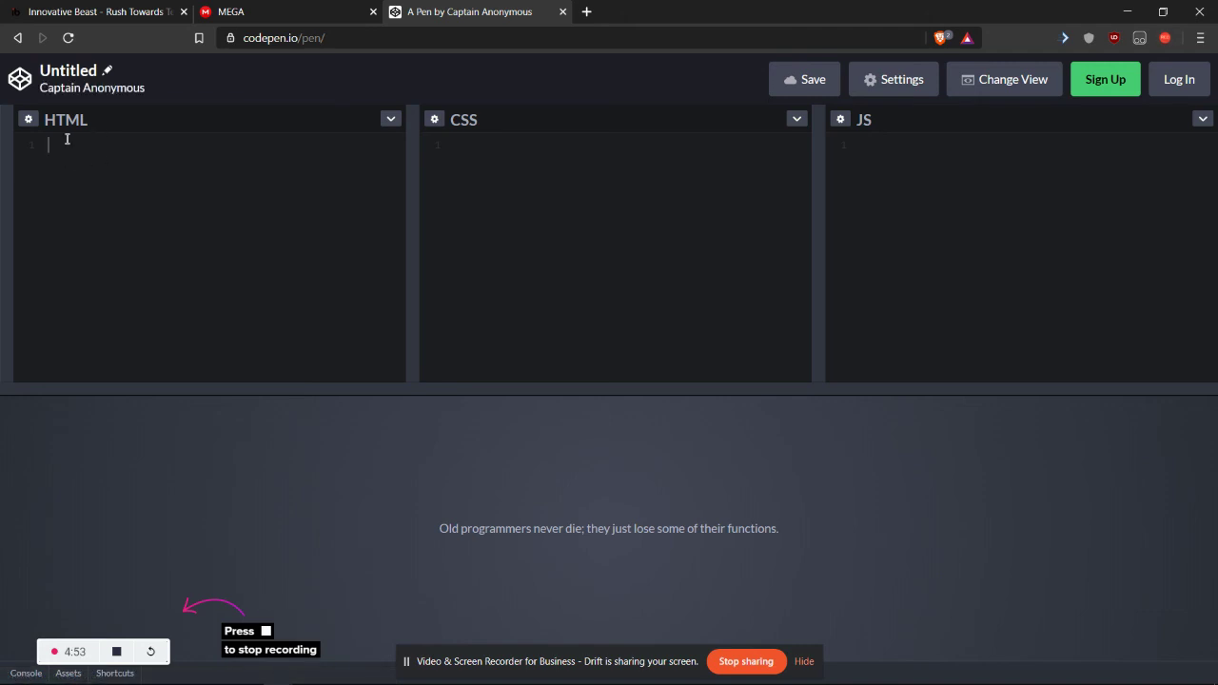
# - Paste the MEGA iframe into the pen's HTML, enlarge the Fantasia preview, and reselect the snippet
pyautogui.hotkey('ctrl', 'v')
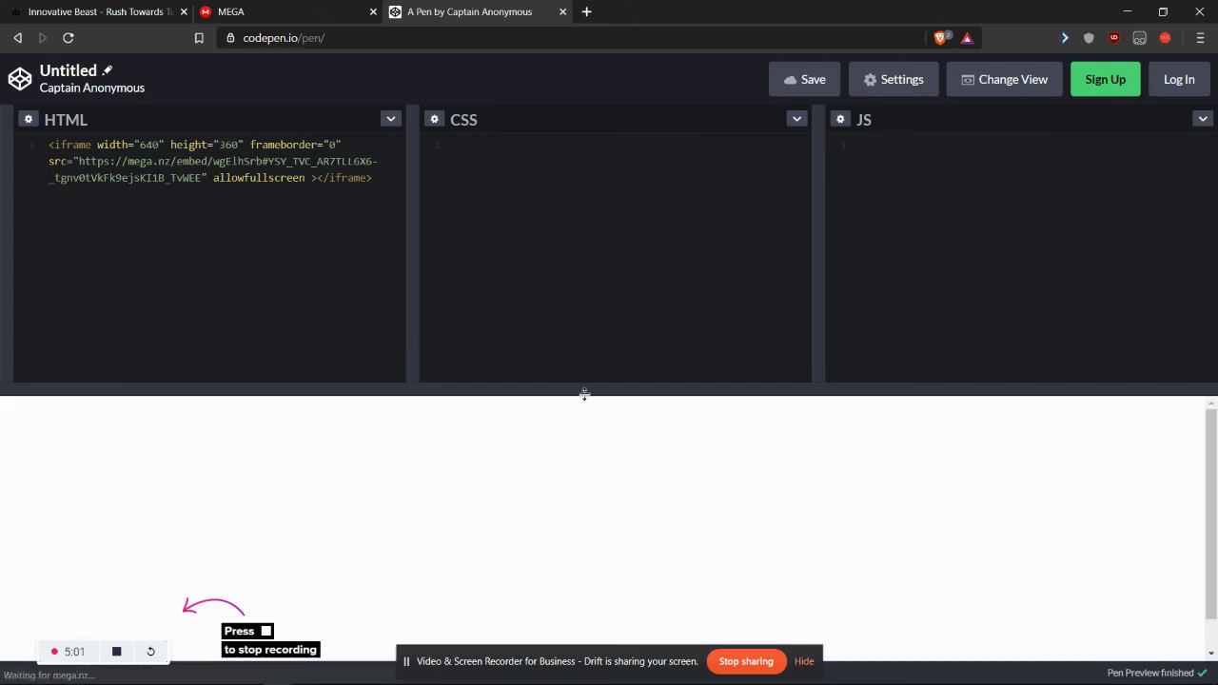
pyautogui.moveTo(582, 390); pyautogui.dragTo(609, 184)
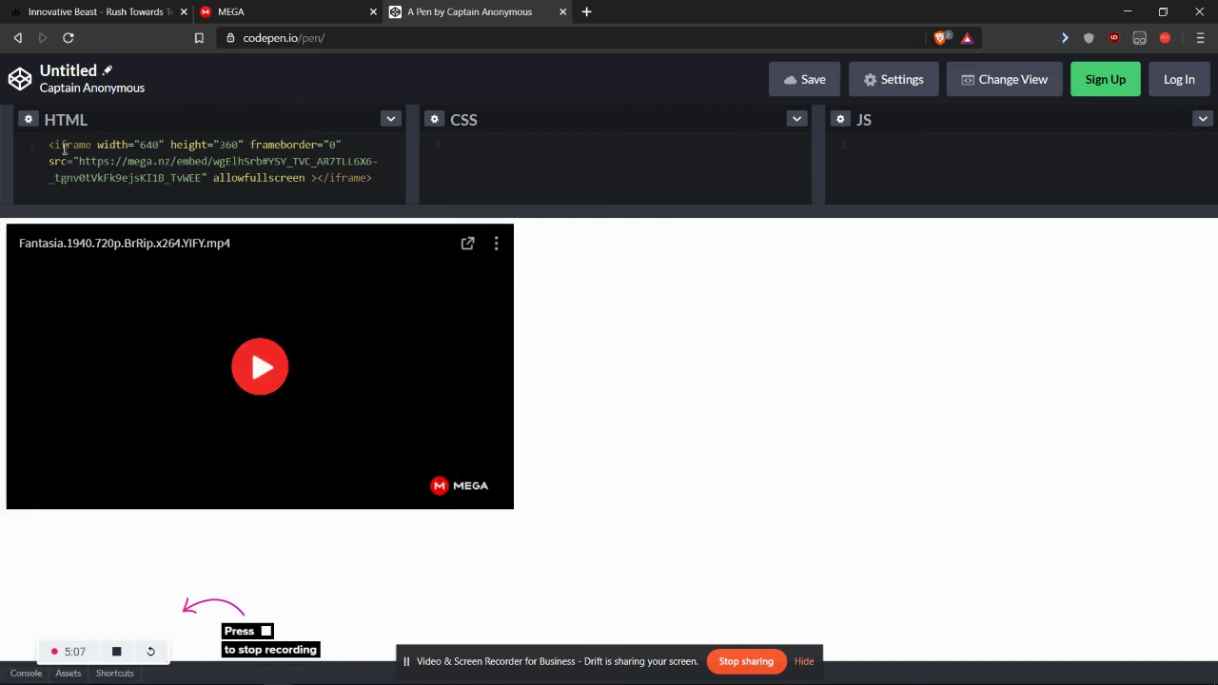
pyautogui.click(314, 161)
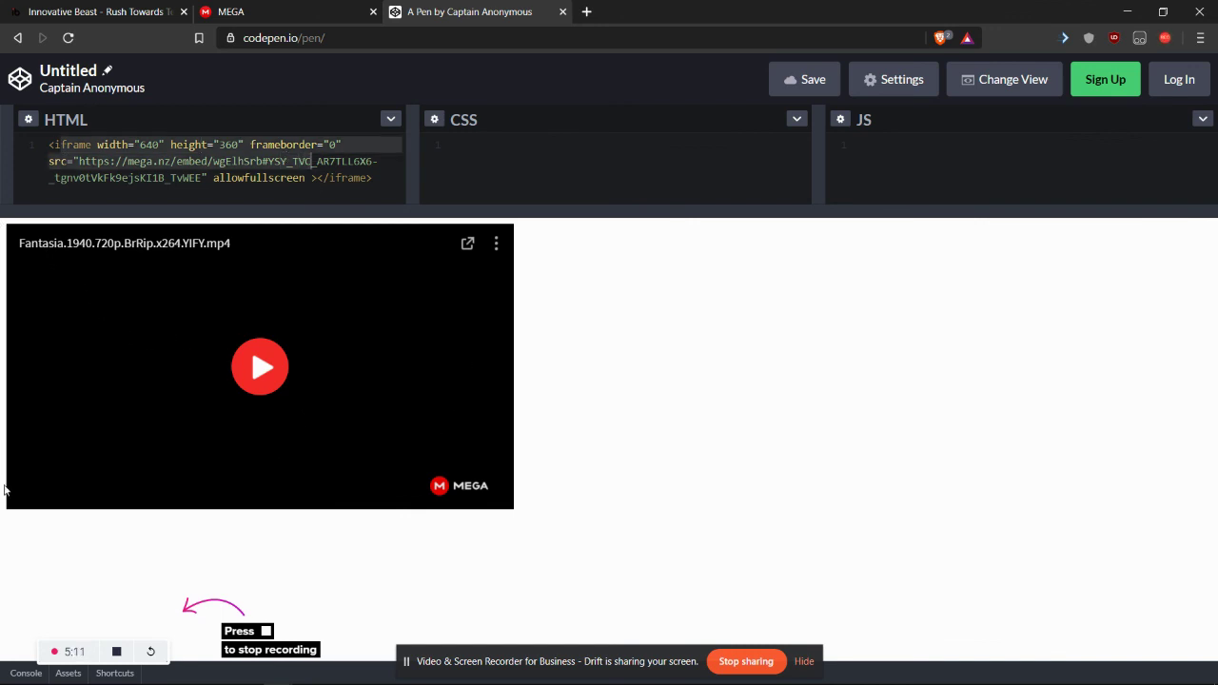
pyautogui.click(158, 161)
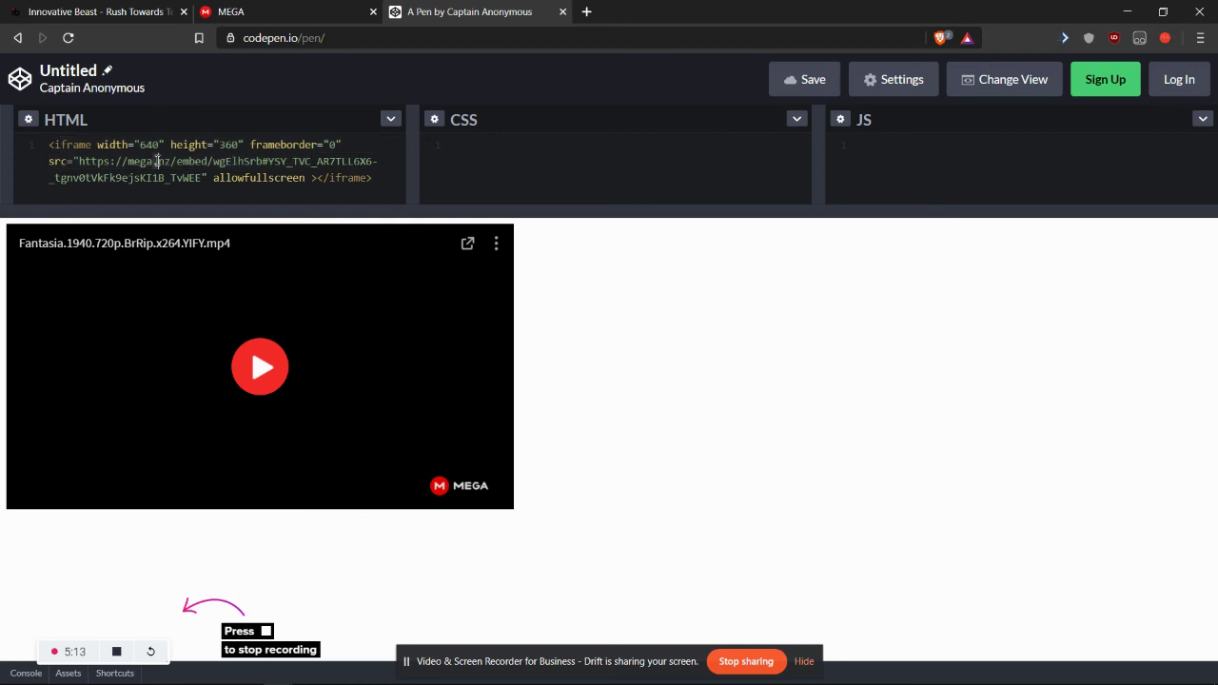
pyautogui.tripleClick(104, 146)
pyautogui.click(379, 176)
pyautogui.moveTo(458, 215); pyautogui.dragTo(478, 200)
# - Switch to the Innovative Beast blog and browse its post list down to the Amazon Prime Video Cinema article
pyautogui.click(142, 11)
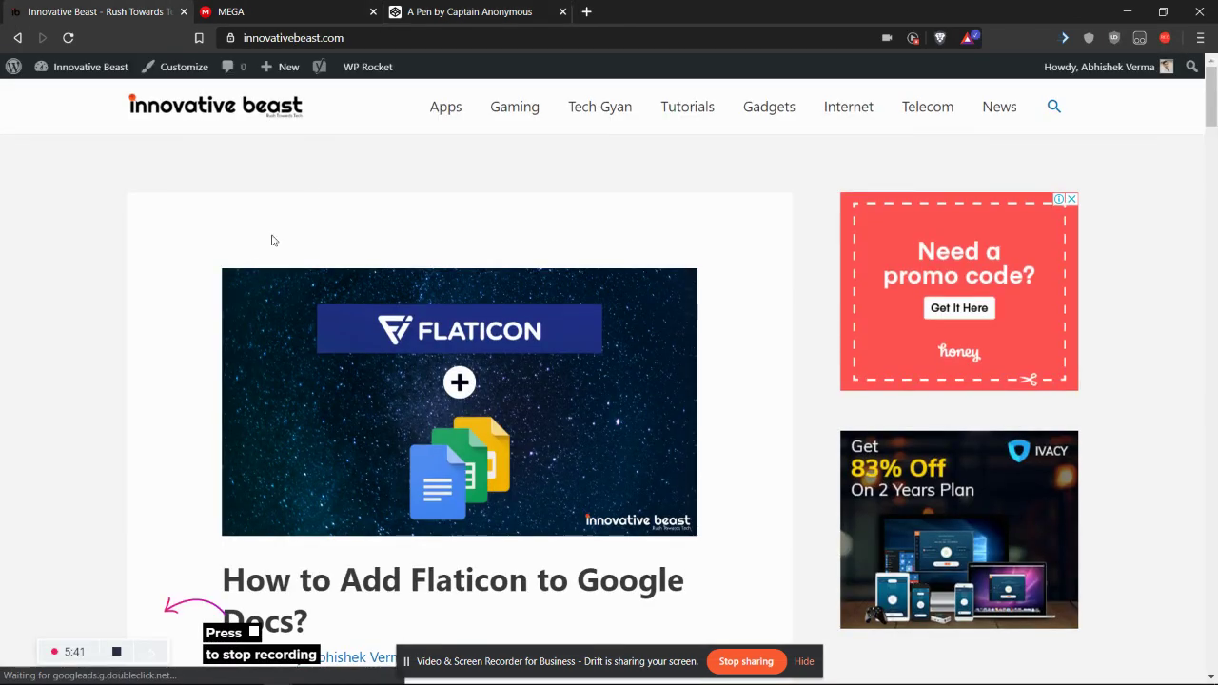
pyautogui.scroll(-4, 271, 240)
pyautogui.scroll(-1, 272, 240)
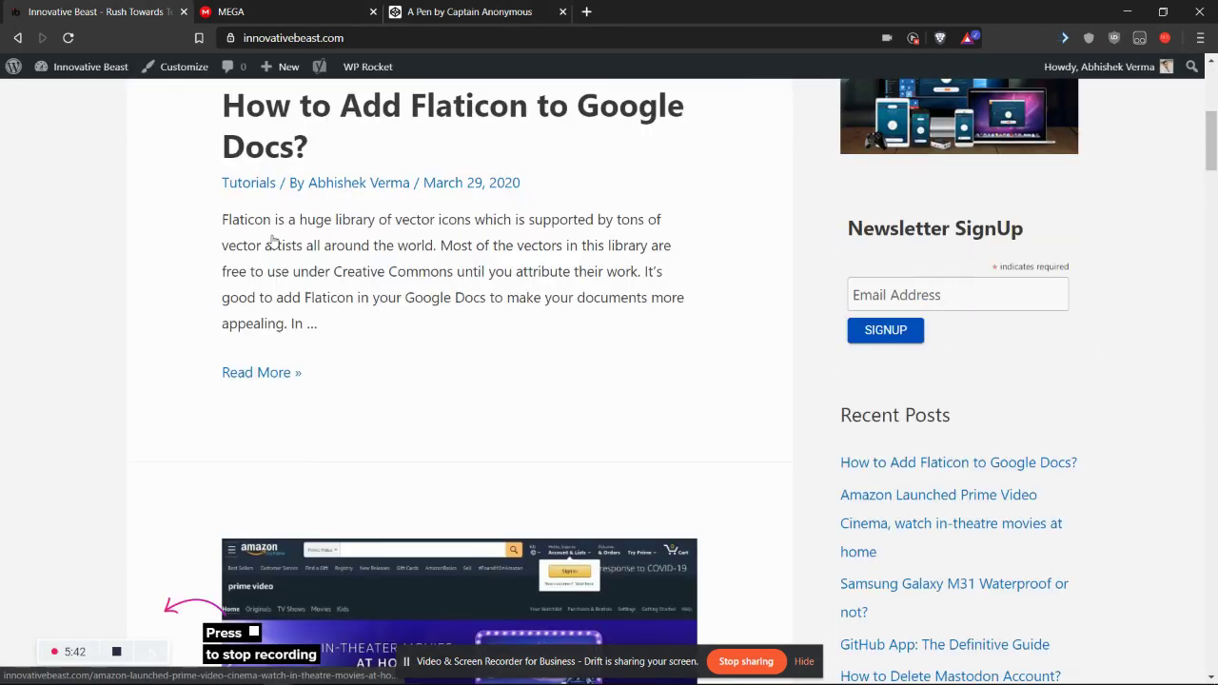
pyautogui.scroll(-3, 272, 240)
pyautogui.scroll(-5, 272, 240)
pyautogui.scroll(-4, 272, 240)
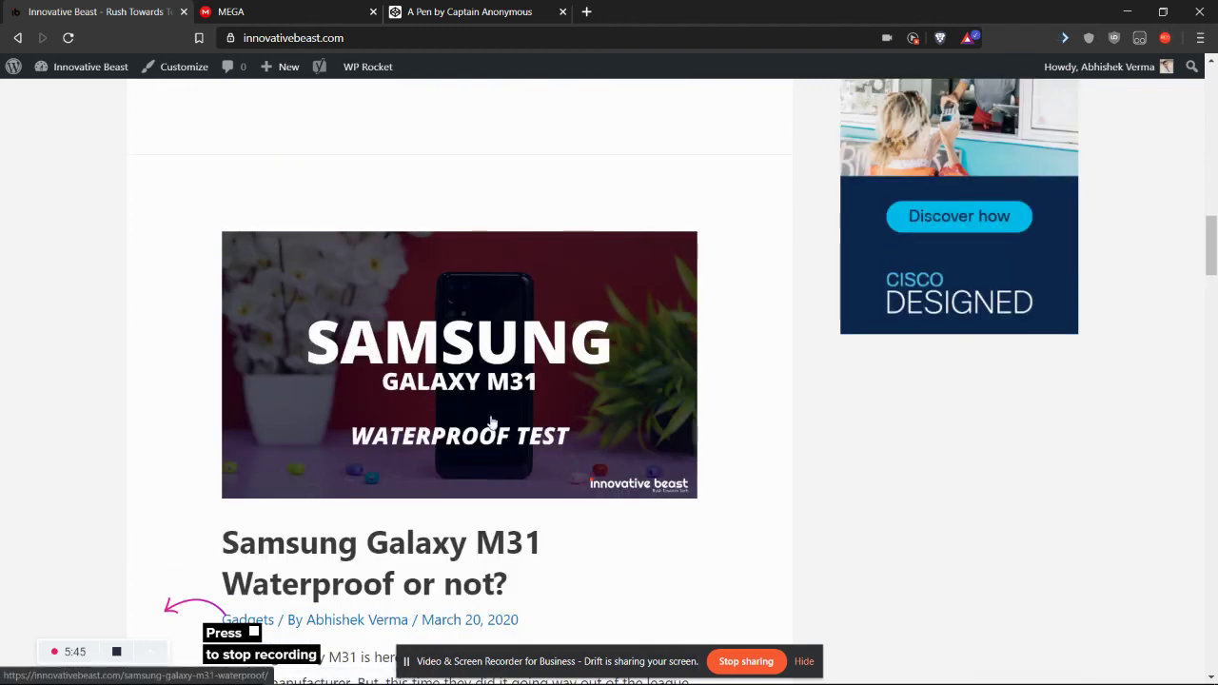
pyautogui.scroll(8, 410, 381)
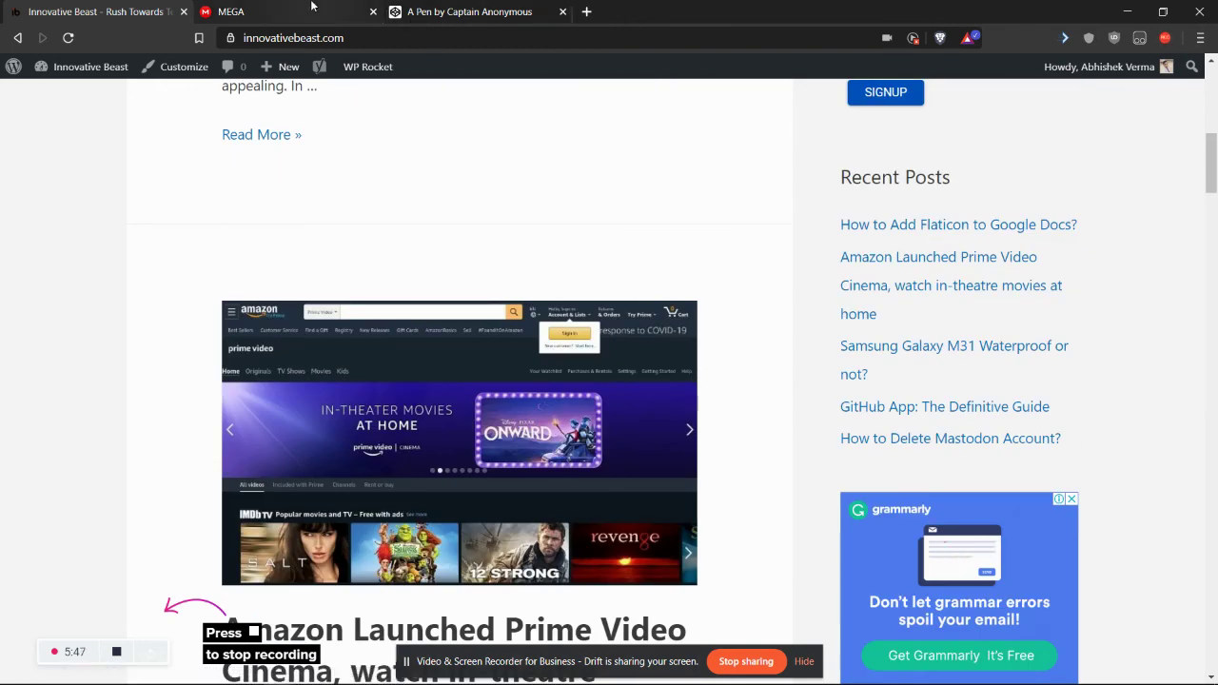